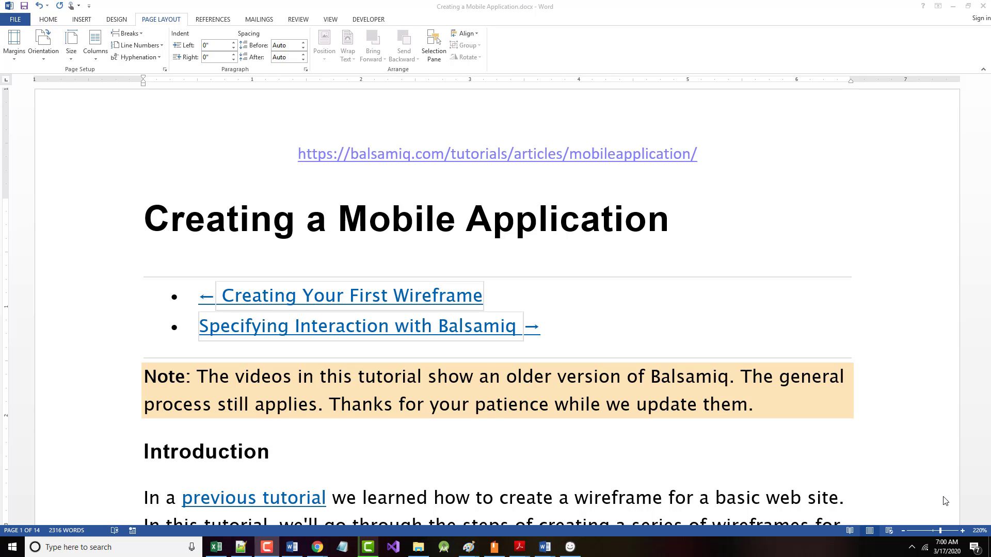
# Review the mobile application tutorial from its introduction through the login and Accounts wireframes to the Transactions screen.
pyautogui.scroll(-10, 820, 493)
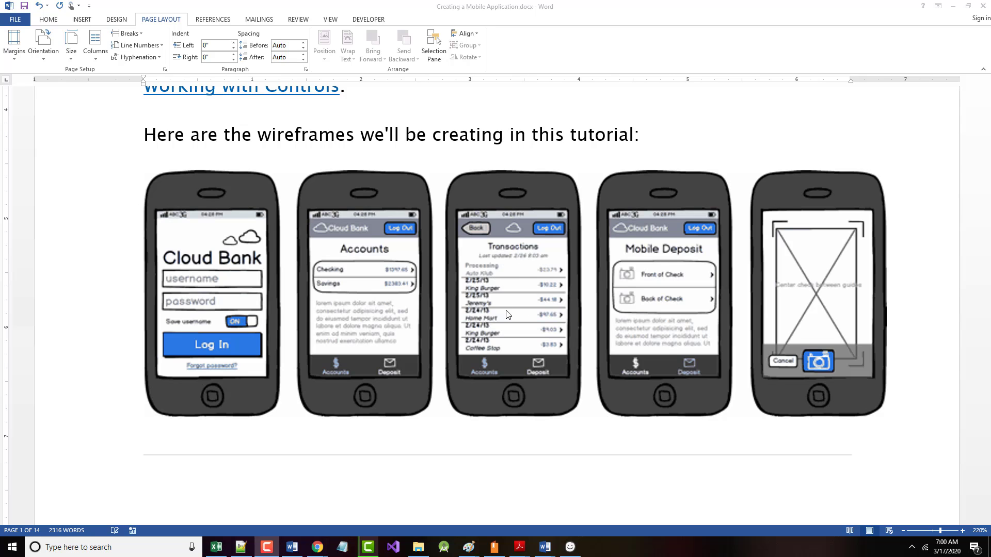
pyautogui.scroll(-10, 468, 332)
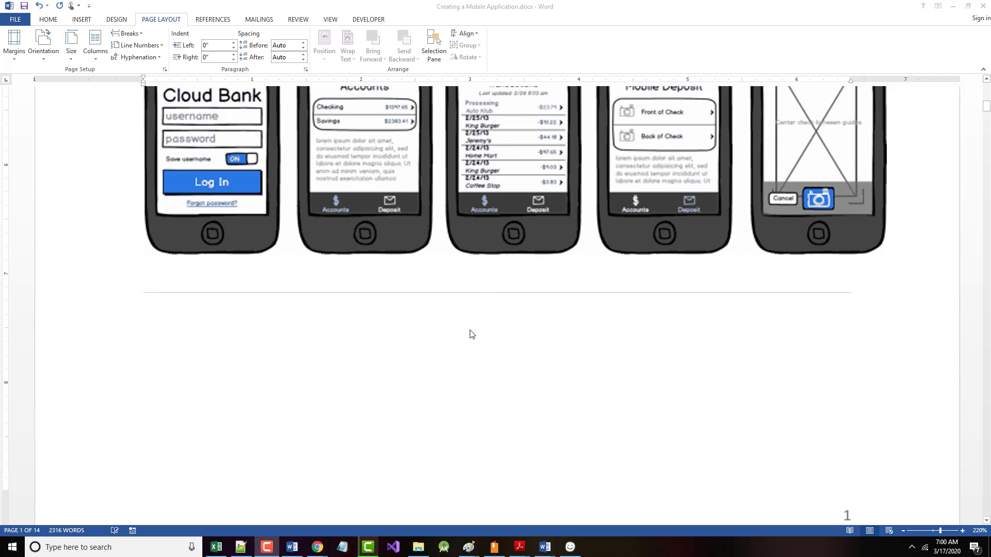
pyautogui.scroll(-15, 392, 338)
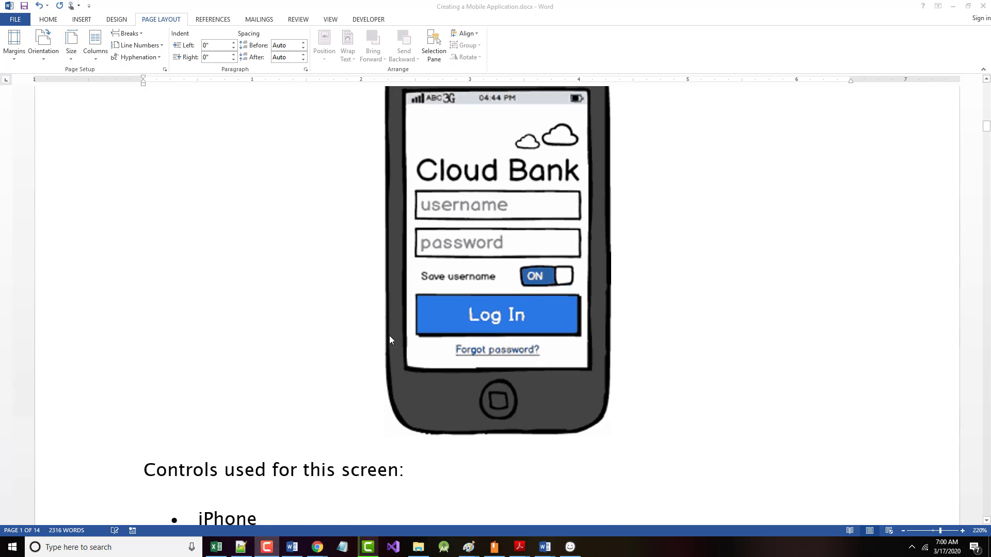
pyautogui.scroll(-5, 725, 350)
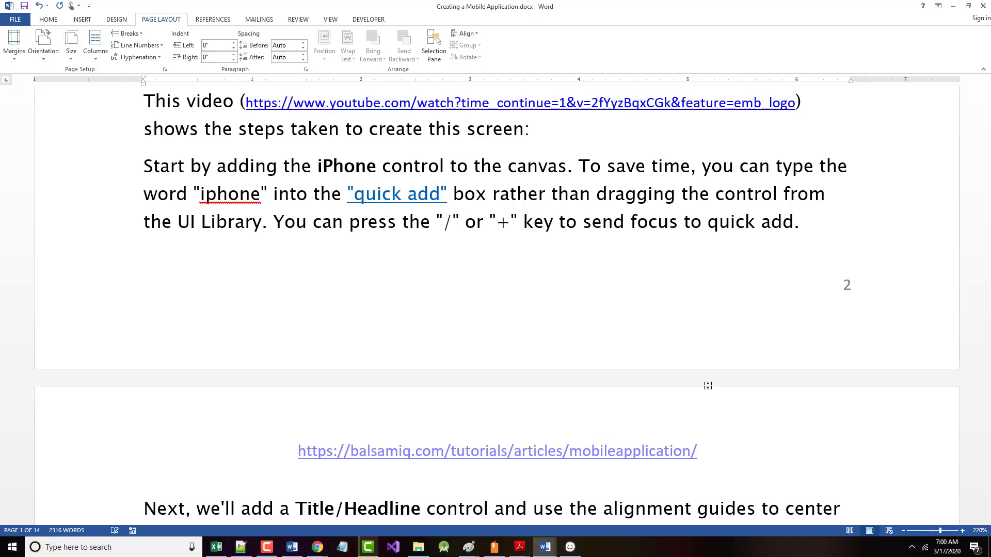
pyautogui.scroll(-20, 710, 415)
pyautogui.scroll(-20, 710, 417)
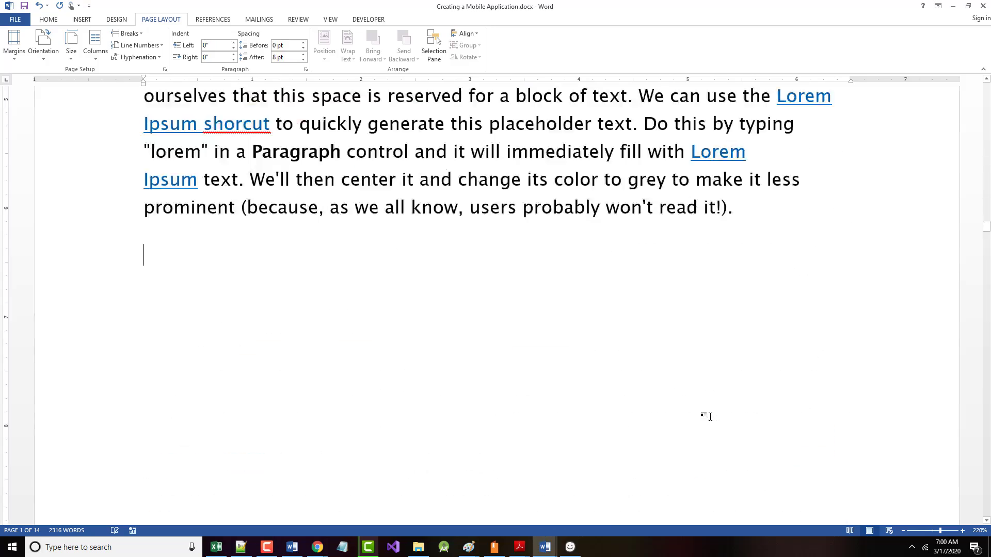
pyautogui.scroll(-20, 710, 417)
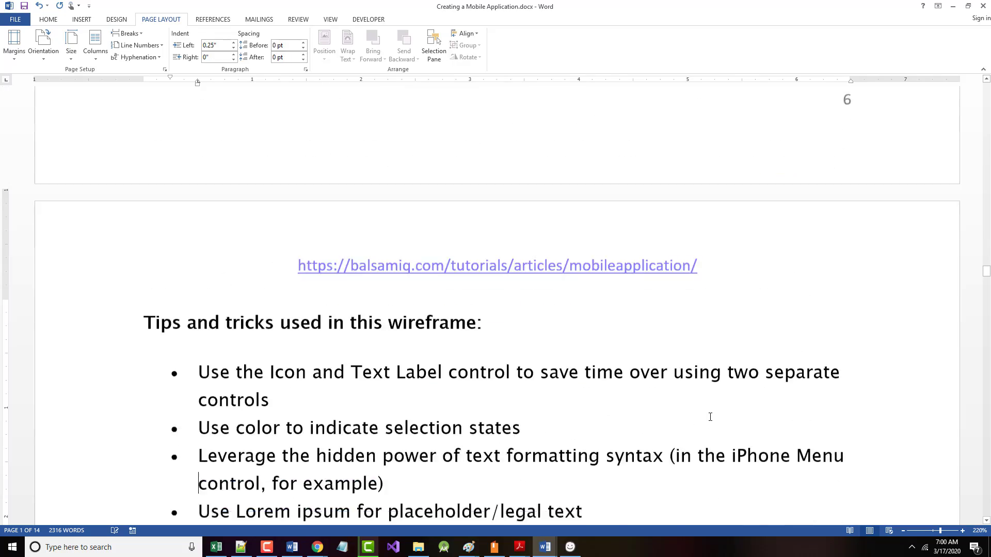
pyautogui.scroll(3, 707, 417)
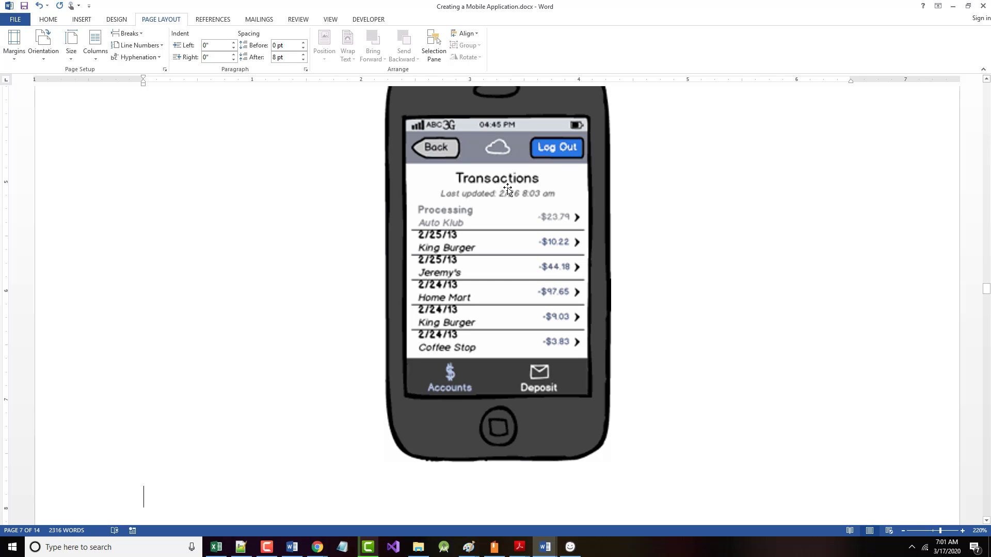
# Examine the tutorial's Transactions section, including its controls list and menu example, and return to the Transactions wireframe picture.
pyautogui.scroll(-20, 524, 253)
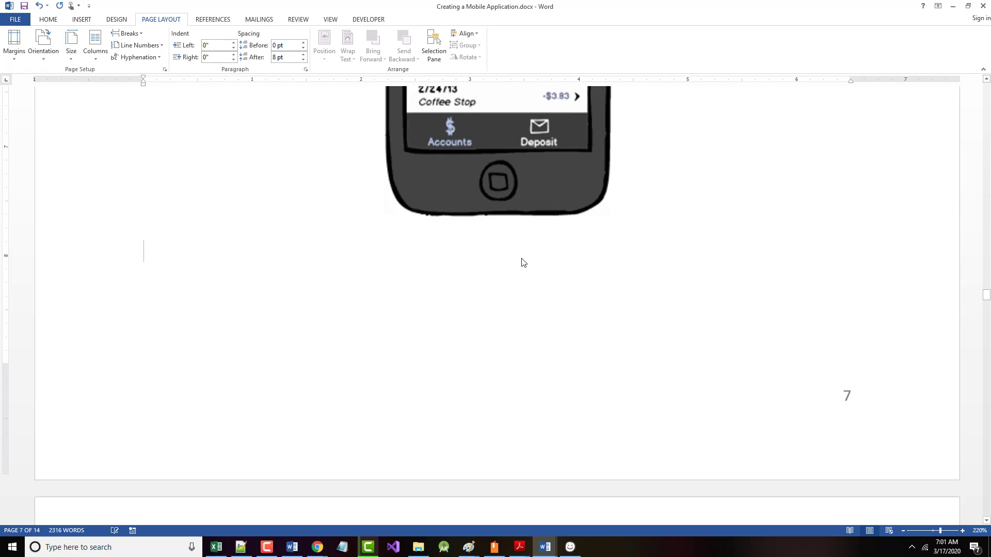
pyautogui.scroll(-20, 512, 248)
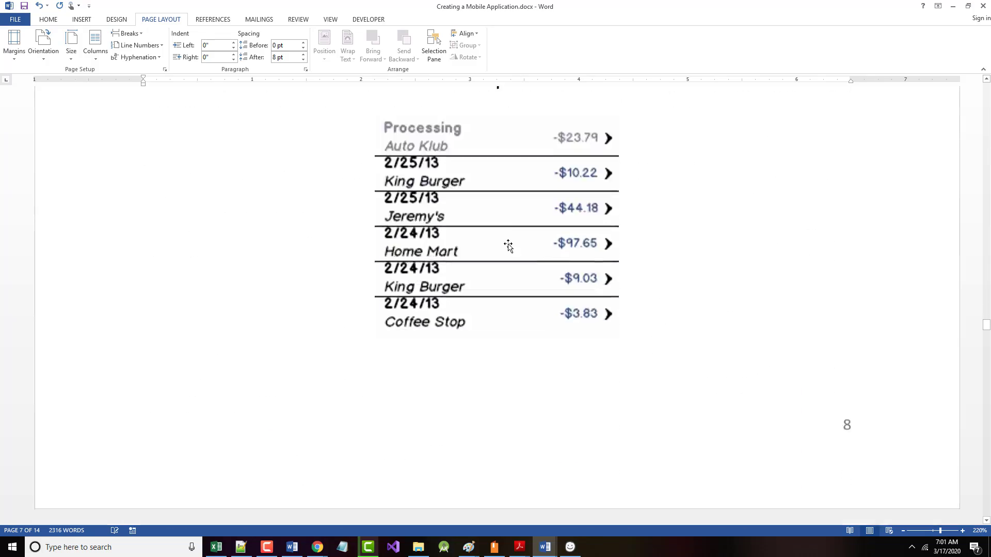
pyautogui.scroll(-20, 501, 234)
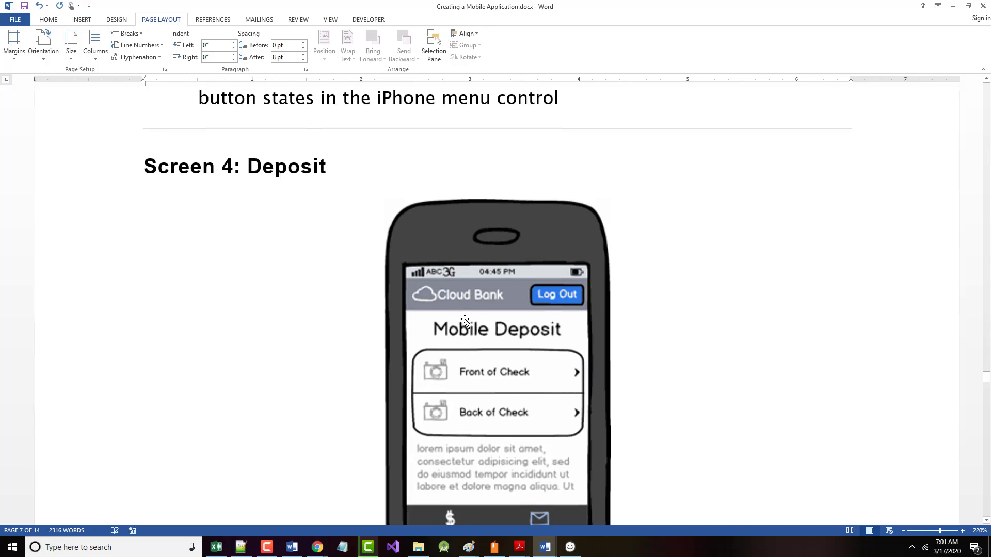
pyautogui.scroll(10, 484, 251)
pyautogui.scroll(15, 790, 271)
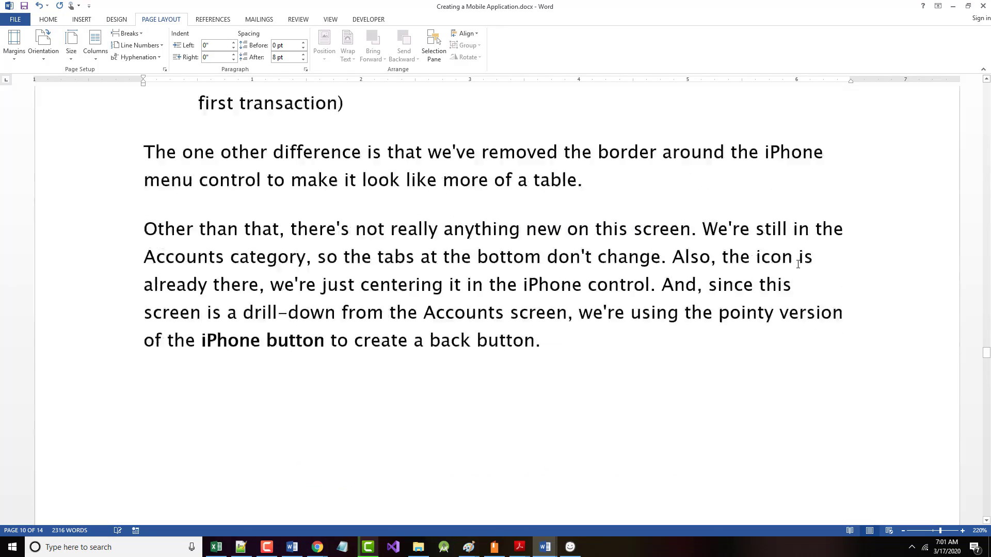
pyautogui.scroll(15, 676, 294)
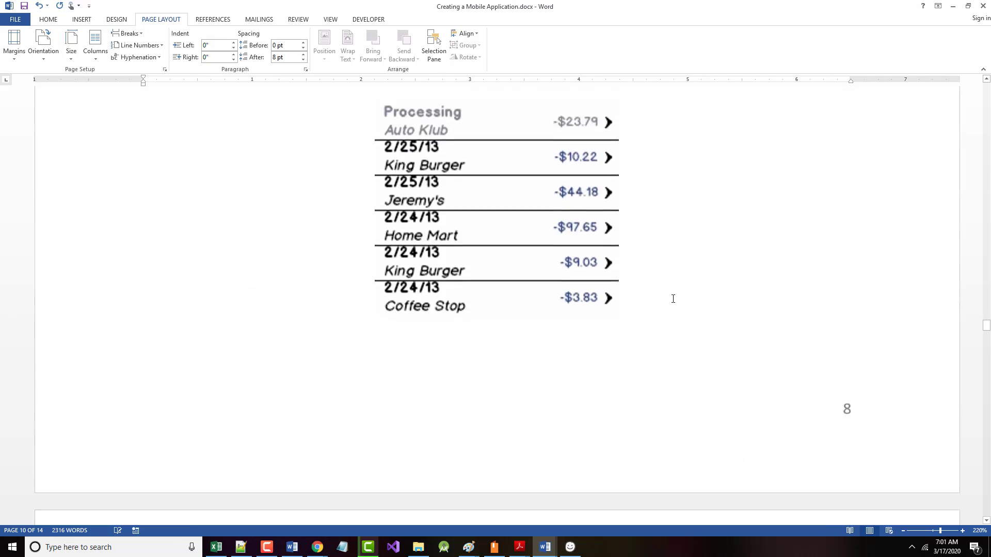
pyautogui.scroll(15, 594, 269)
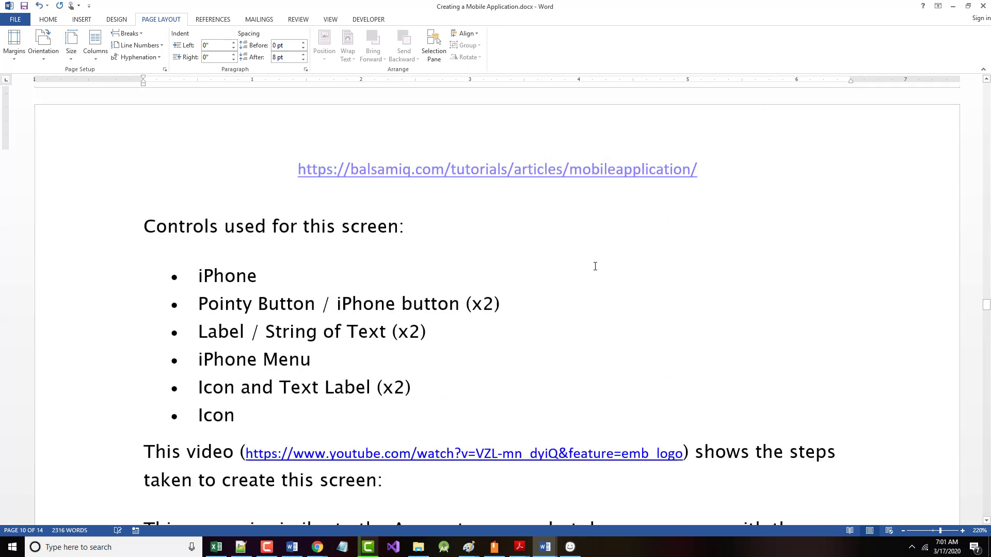
pyautogui.scroll(1, 571, 289)
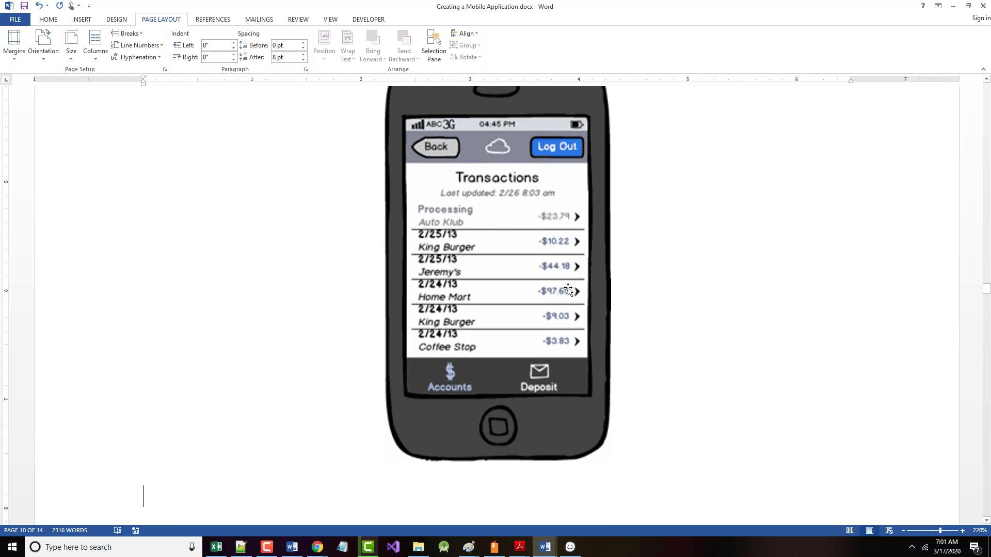
# Switch to Balsamiq Mockups, set the Transactions title's font size to 40 and center it horizontally on the phone screen.
pyautogui.click(570, 548)
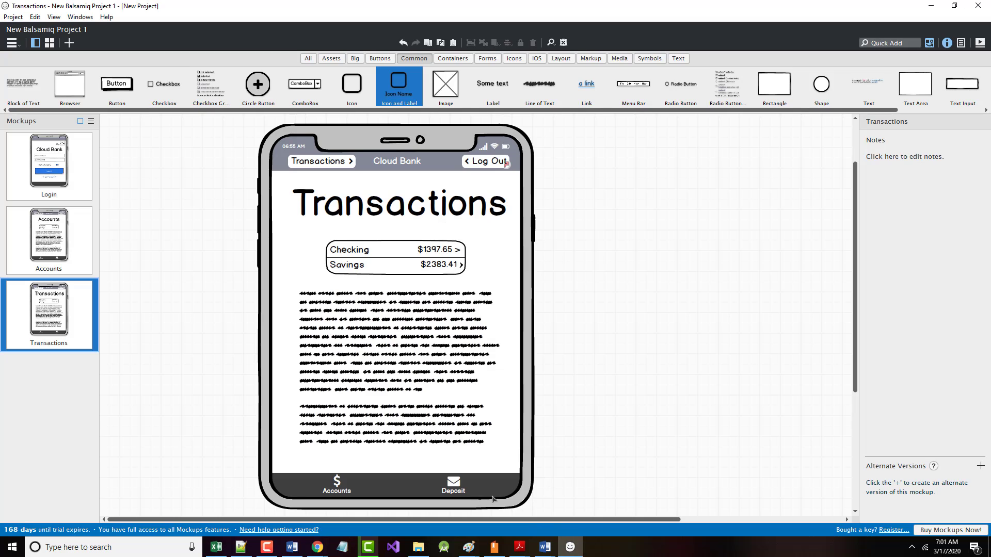
pyautogui.click(382, 195)
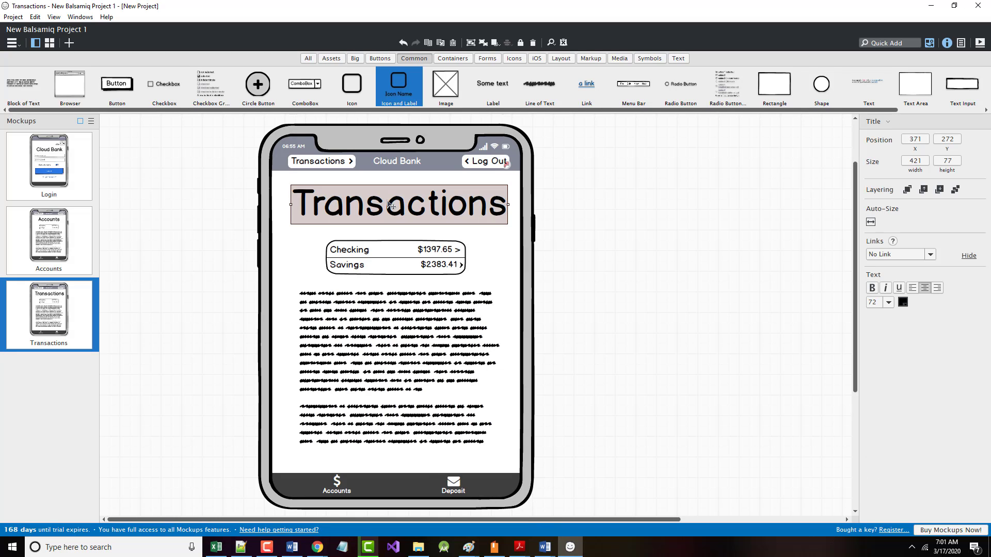
pyautogui.click(888, 303)
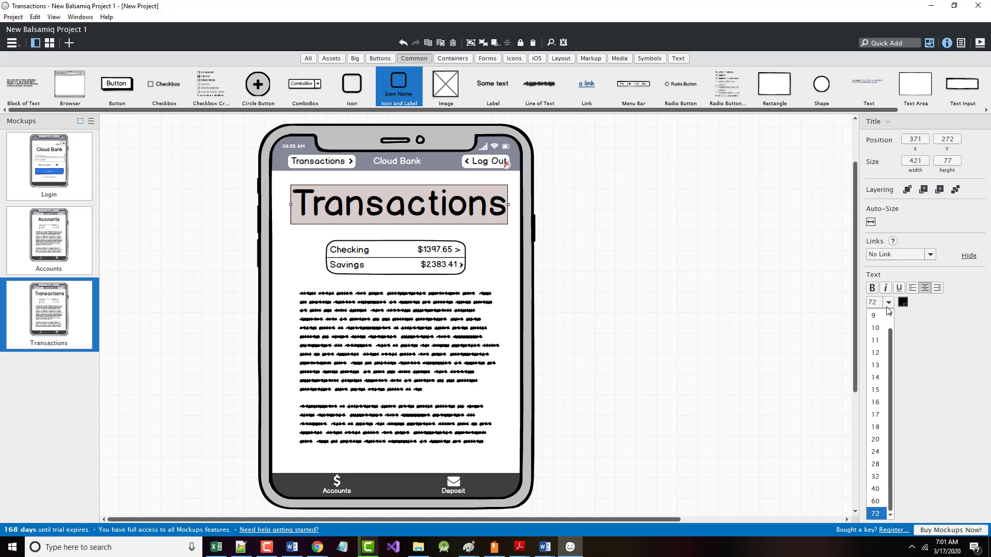
pyautogui.click(880, 489)
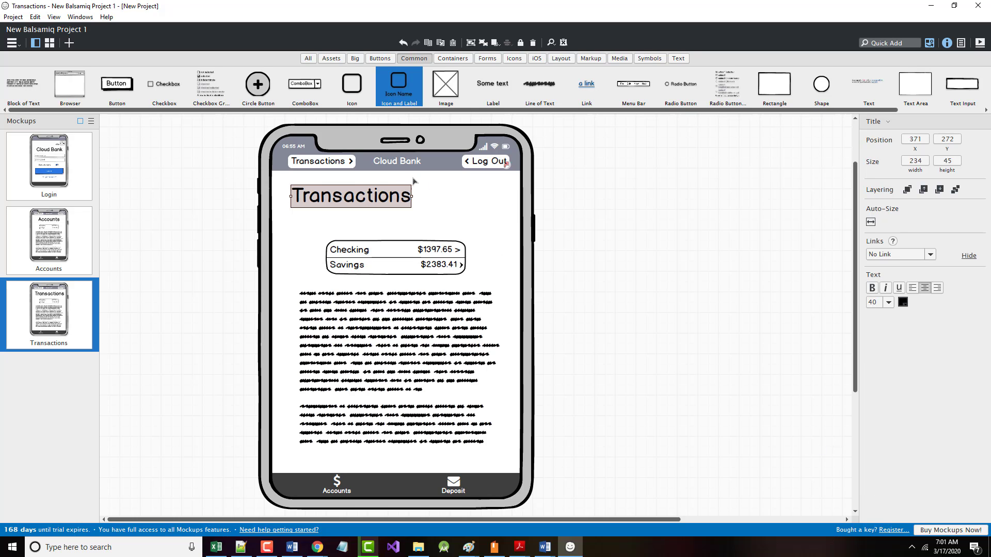
pyautogui.moveTo(363, 196); pyautogui.dragTo(408, 198)
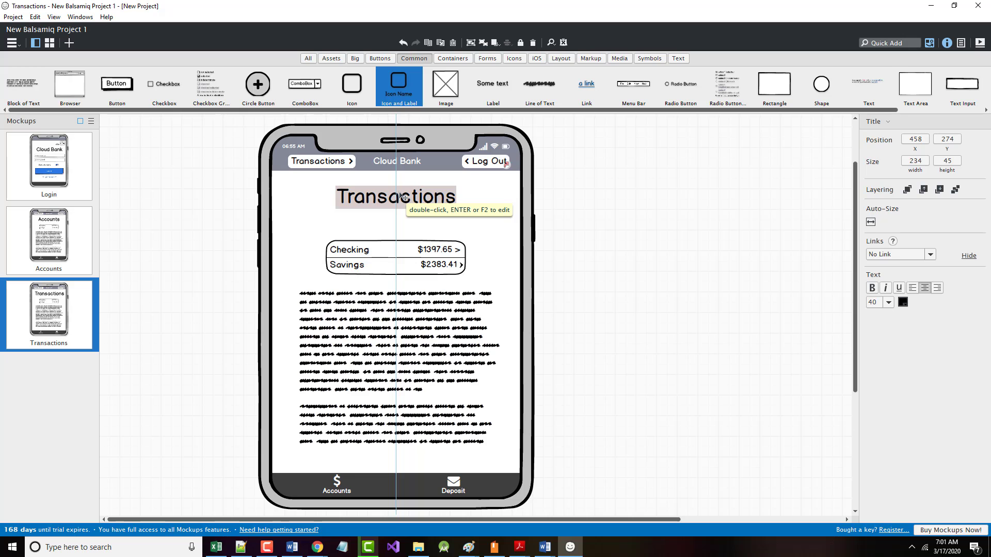
pyautogui.click(380, 220)
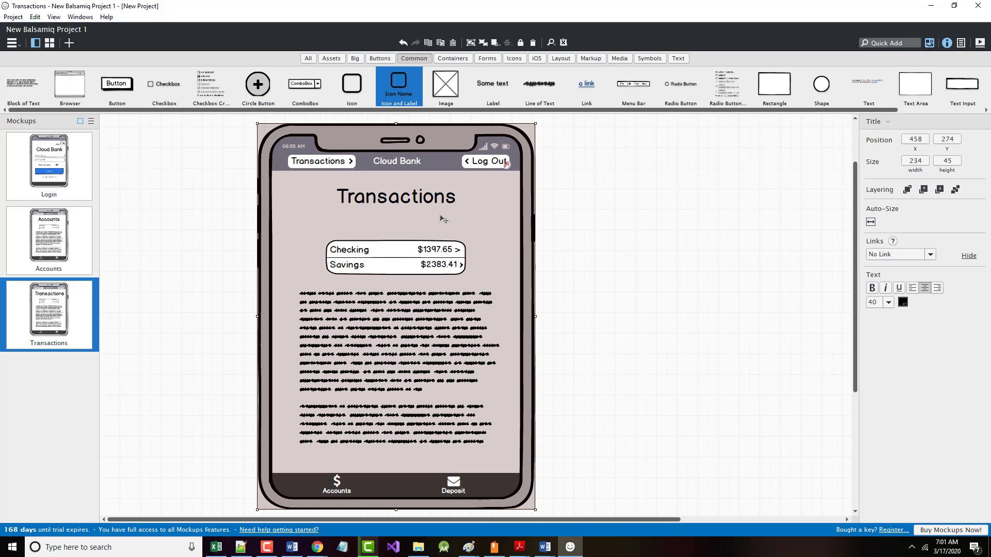
pyautogui.click(200, 235)
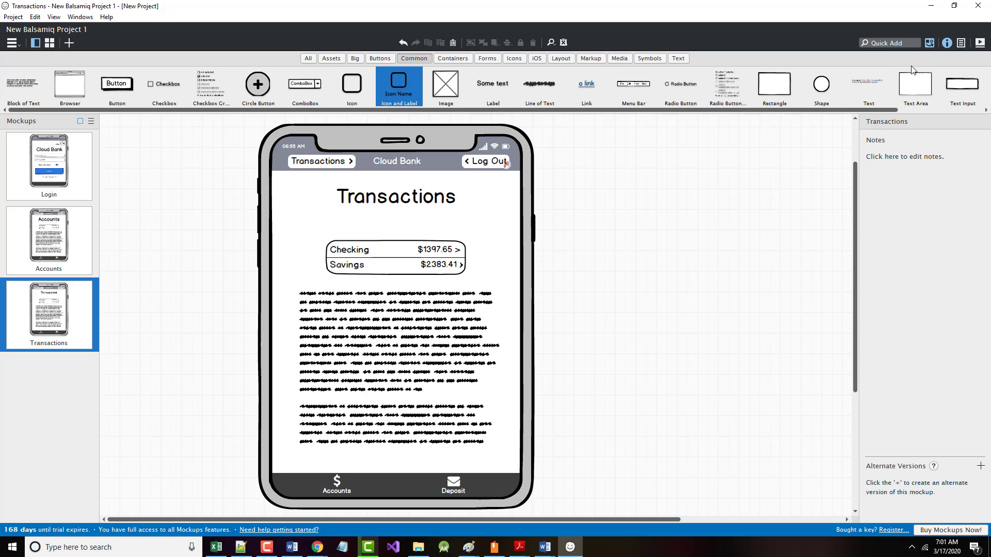
# Add a Subtitle control to the Transactions mockup with the text "Last Updated 3/17/2020 7:00 a.m. CDT".
pyautogui.click(897, 43)
pyautogui.write('tit')
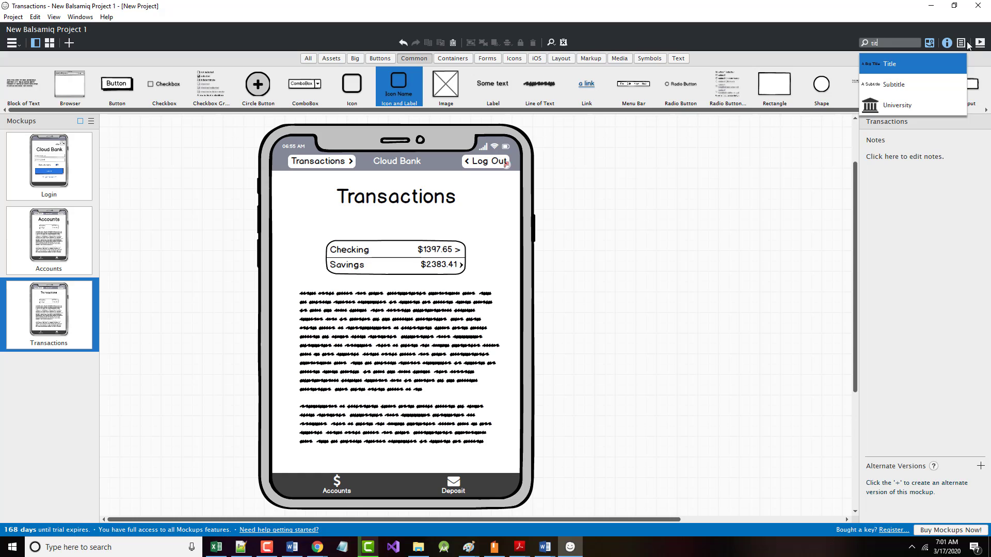
pyautogui.click(897, 83)
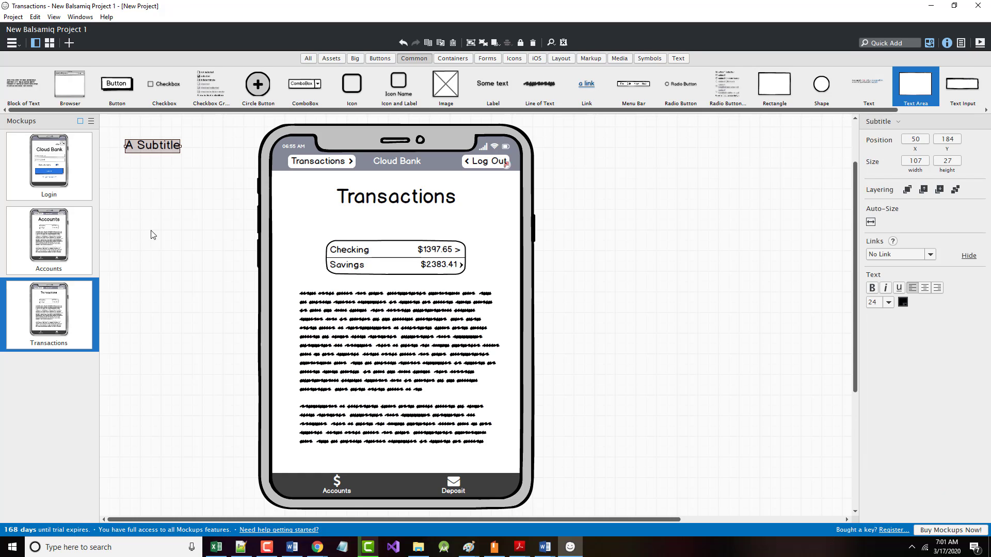
pyautogui.doubleClick(161, 151)
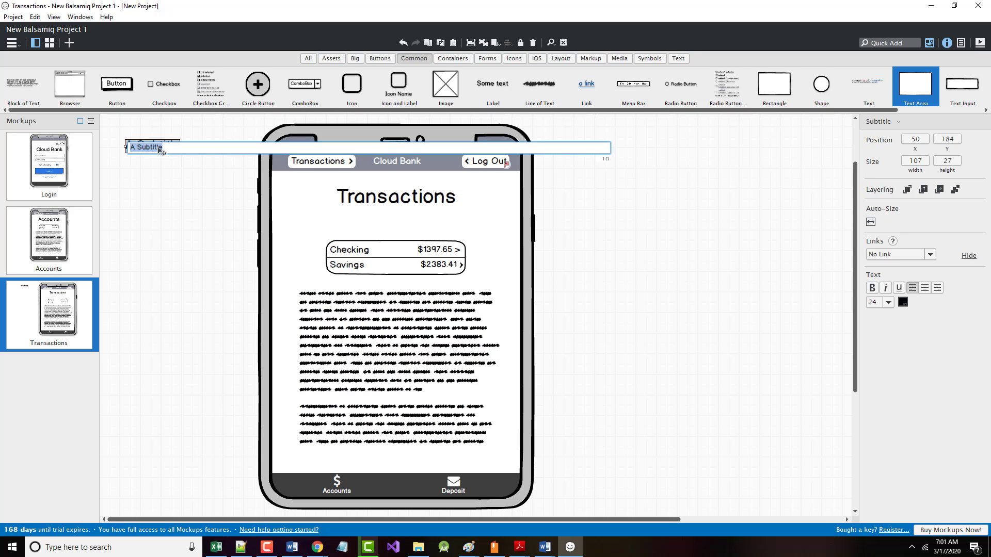
pyautogui.write('Last Updated 3/17/2020')
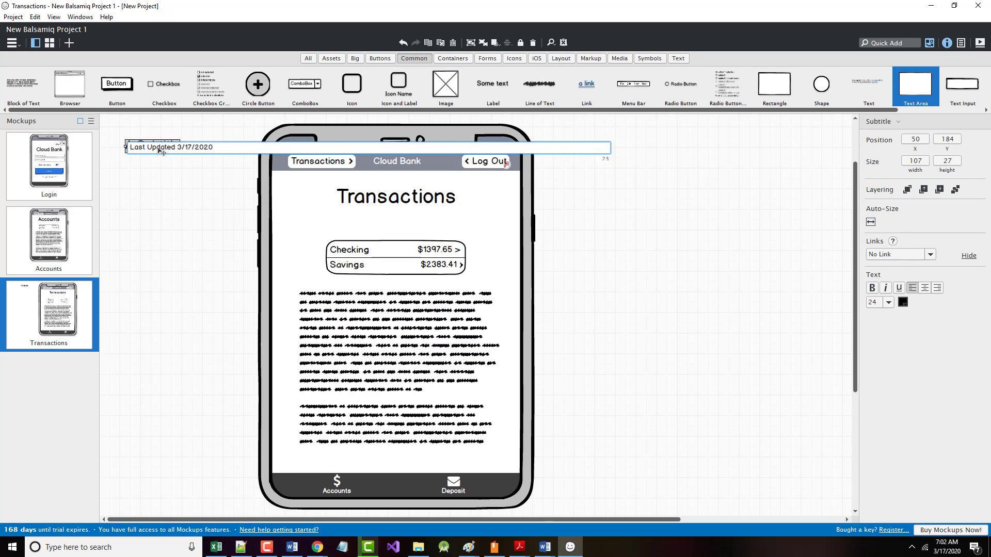
pyautogui.write(' 7:00 ')
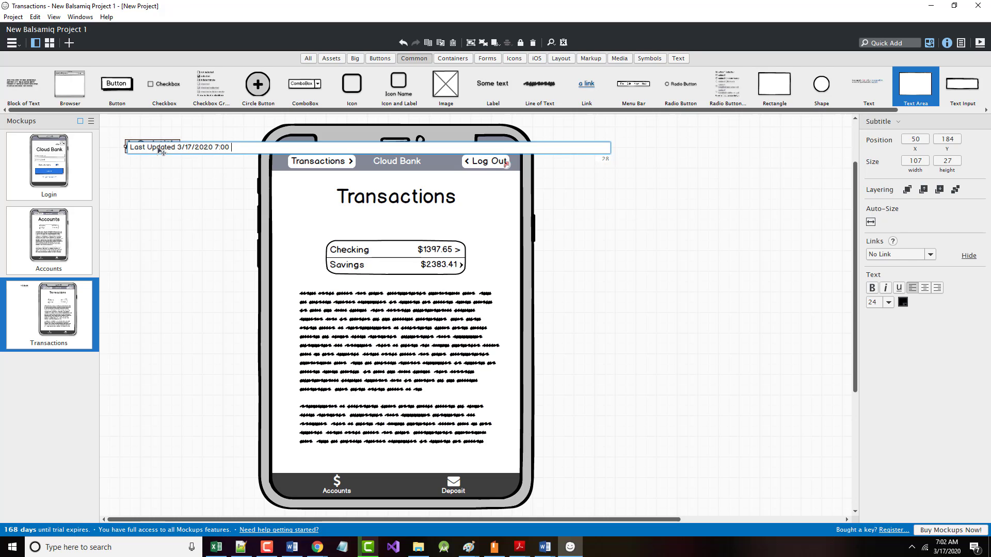
pyautogui.write('a.m')
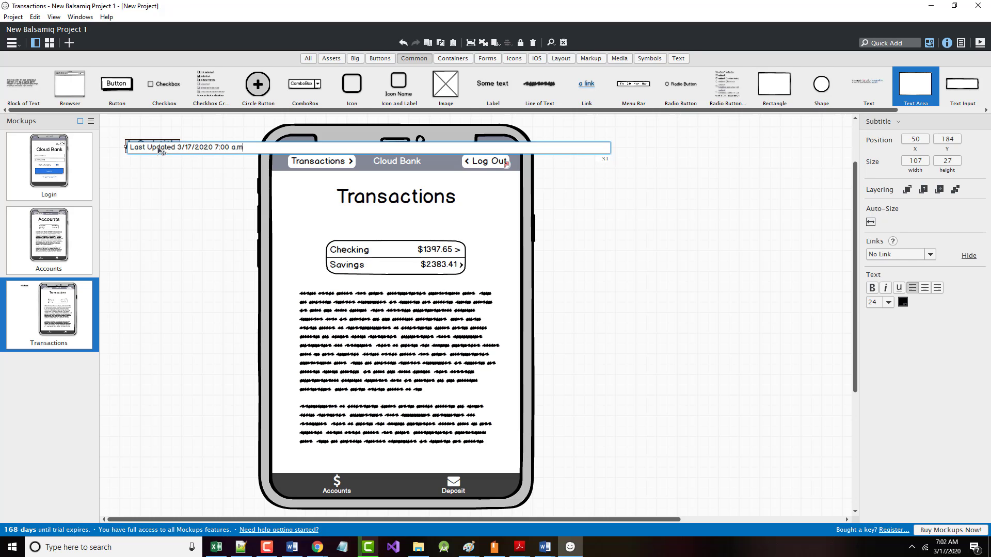
pyautogui.write('. CDT')
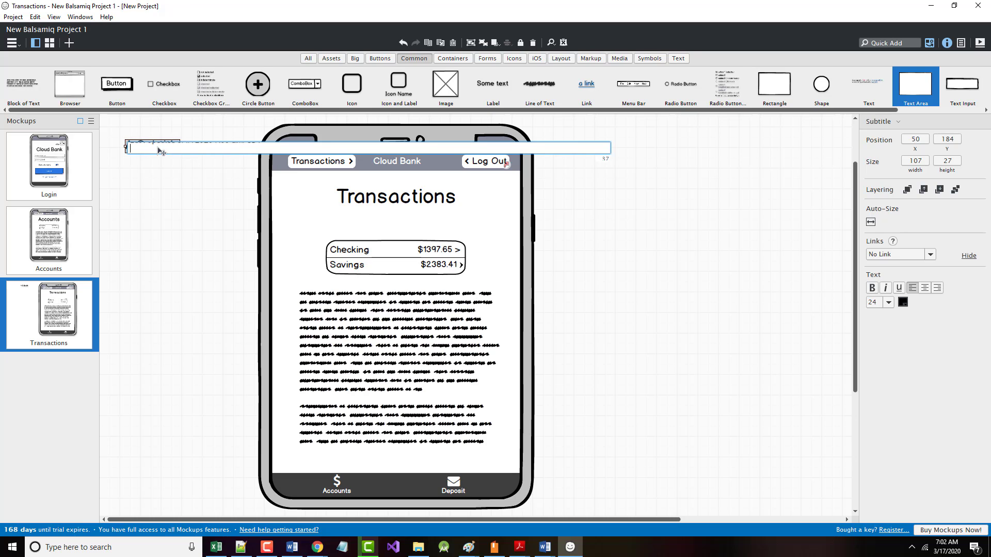
pyautogui.press('Return')
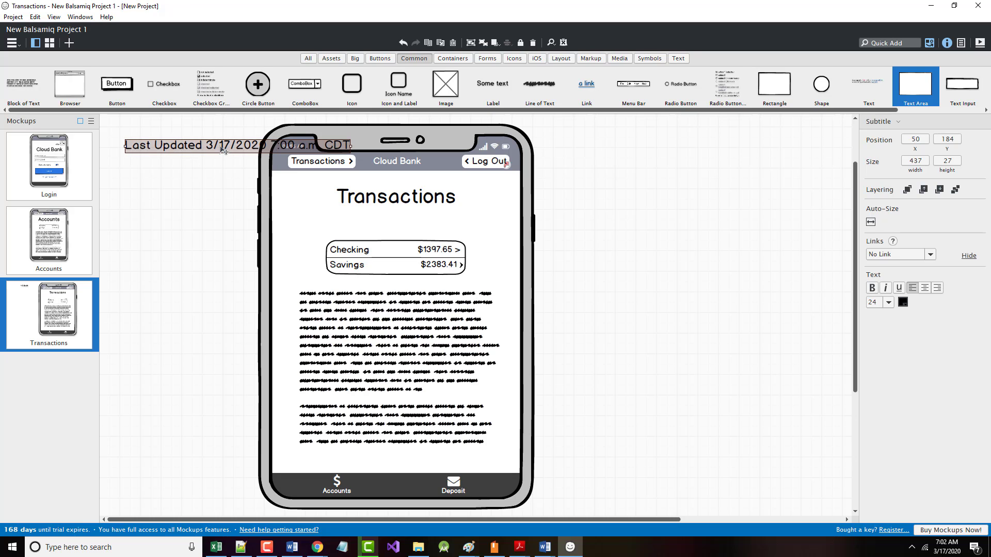
# Center the Last Updated subtitle beneath the Transactions title, with font size 16 and grey text.
pyautogui.moveTo(224, 151); pyautogui.dragTo(382, 220)
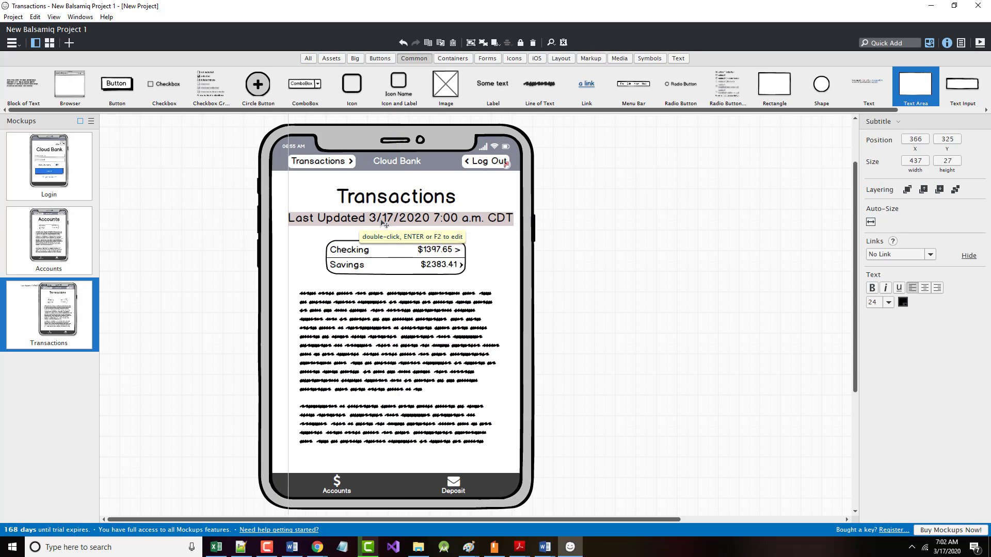
pyautogui.click(889, 304)
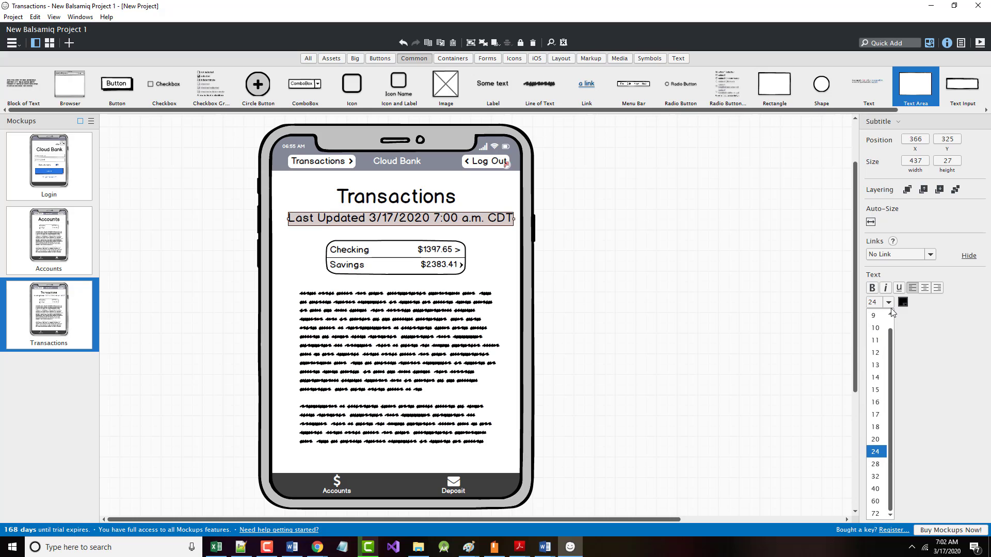
pyautogui.click(875, 402)
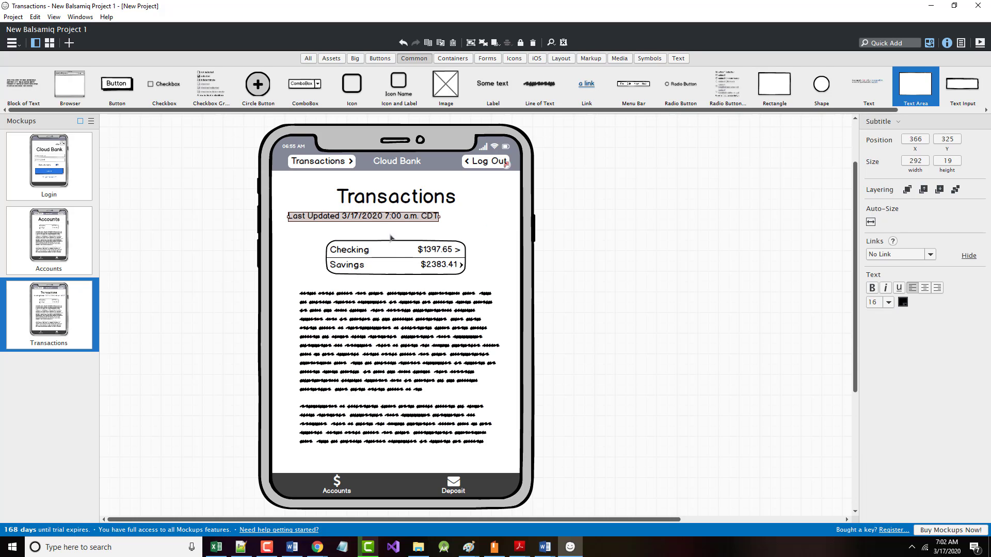
pyautogui.moveTo(371, 221); pyautogui.dragTo(403, 221)
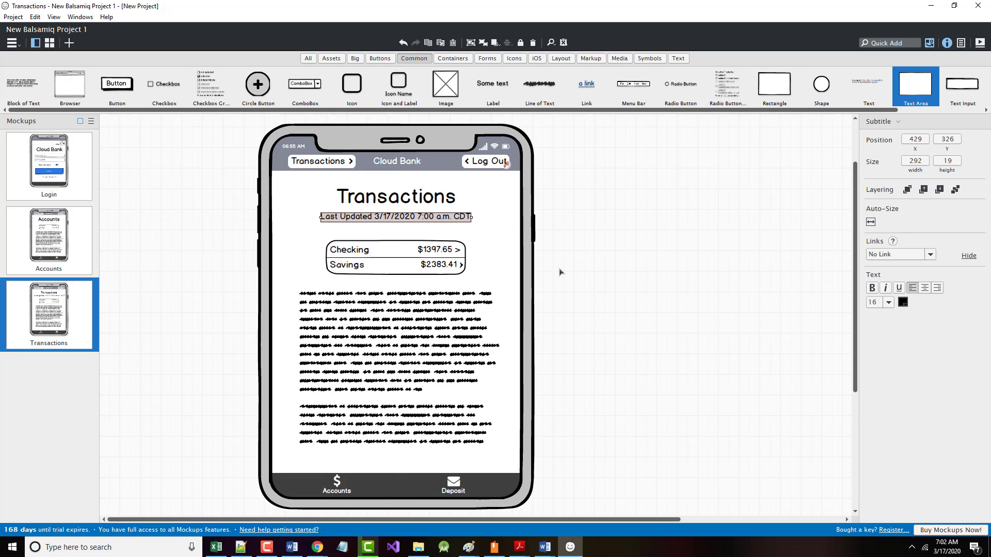
pyautogui.click(902, 304)
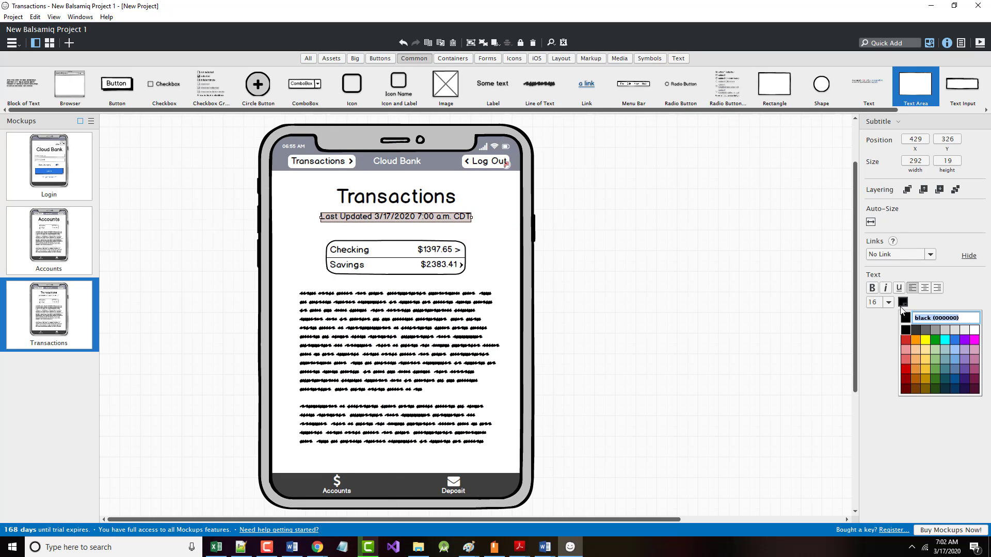
pyautogui.click(932, 332)
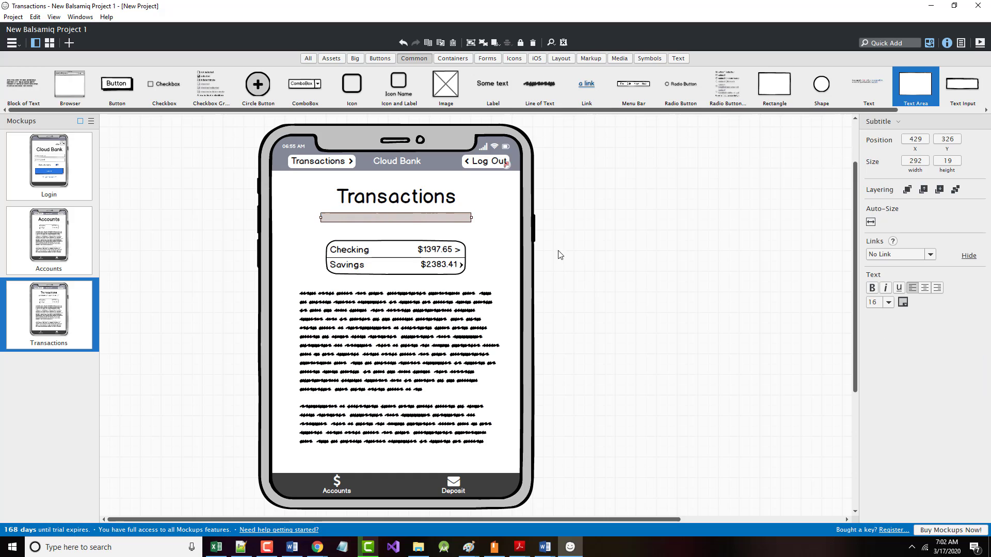
# Recolour the Last Updated subtitle's text black, then settle on dark grey for it.
pyautogui.click(507, 243)
pyautogui.click(416, 221)
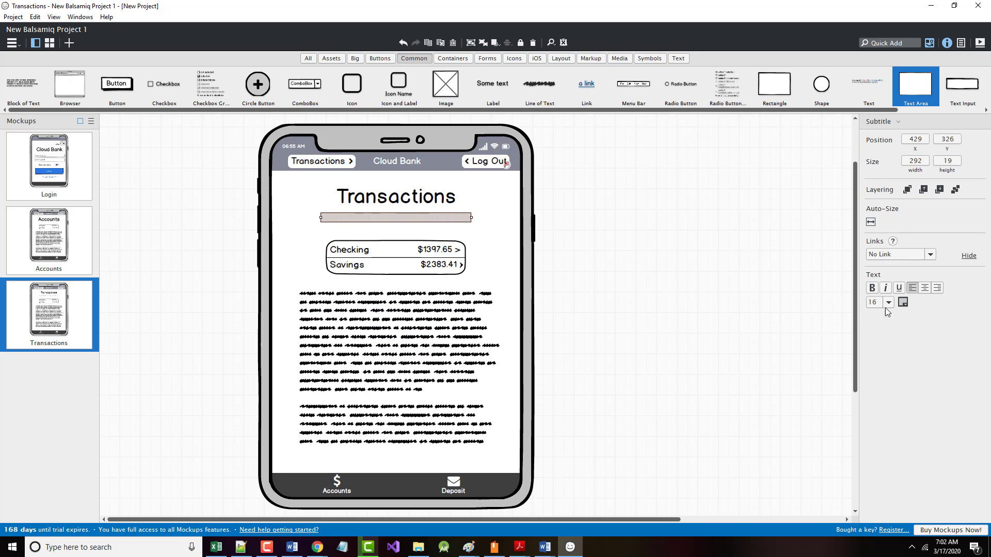
pyautogui.click(903, 303)
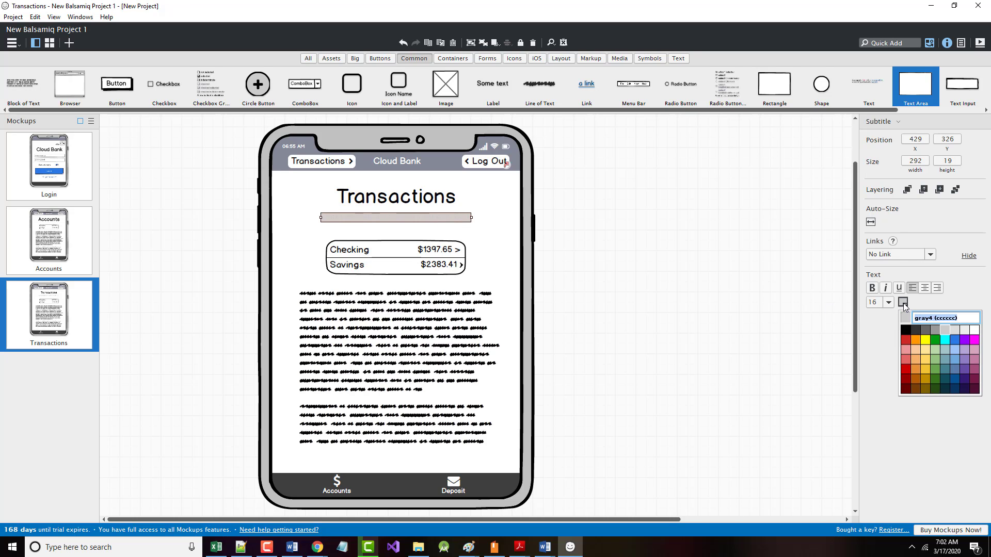
pyautogui.click(907, 331)
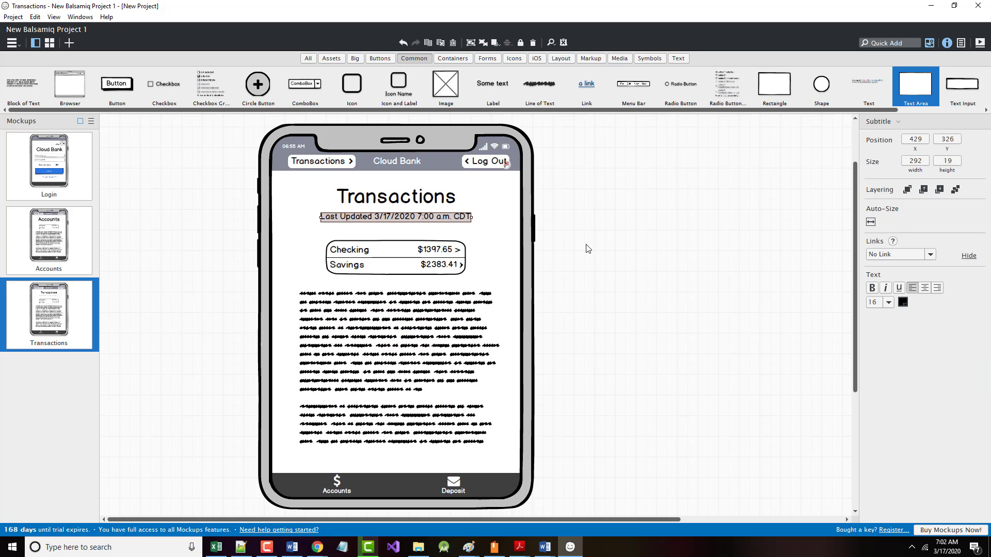
pyautogui.click(903, 304)
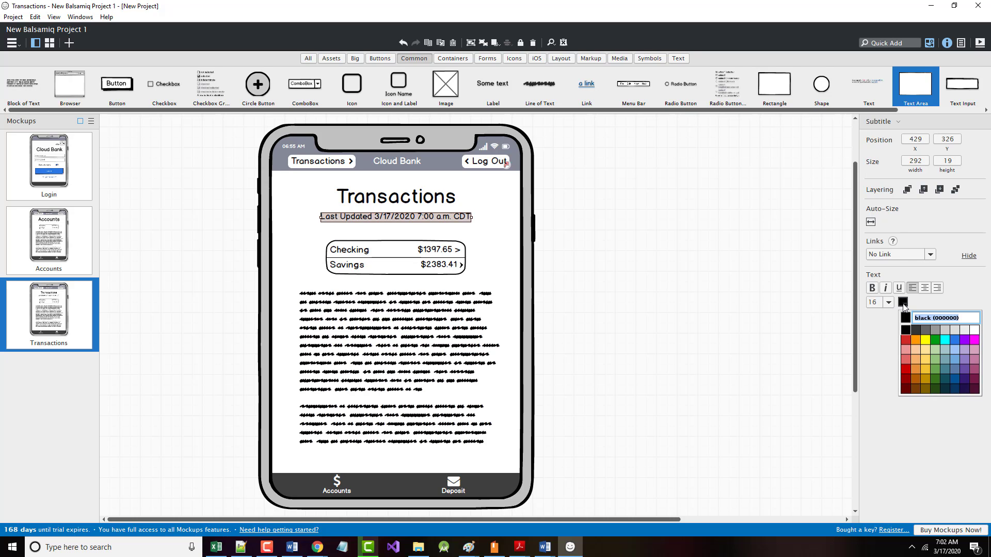
pyautogui.click(925, 331)
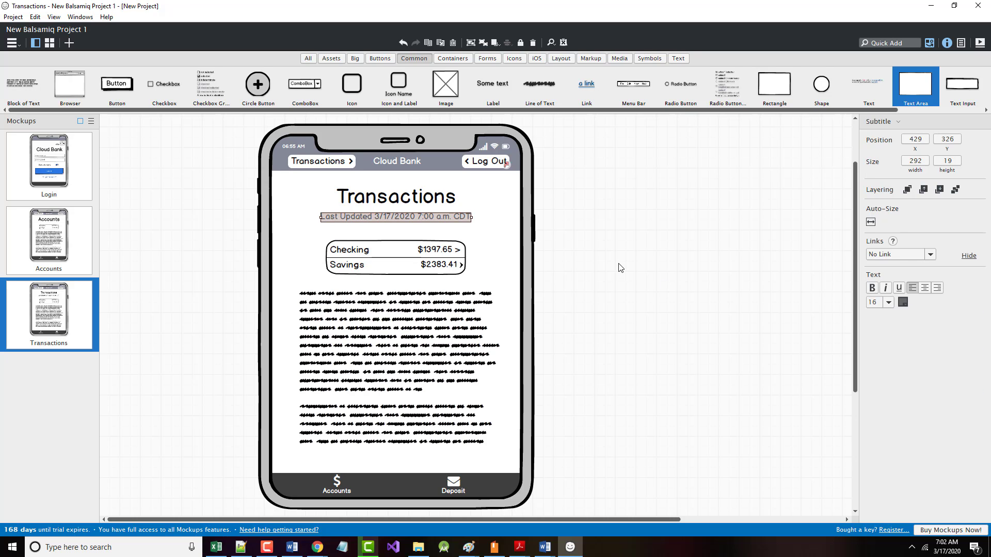
pyautogui.click(669, 269)
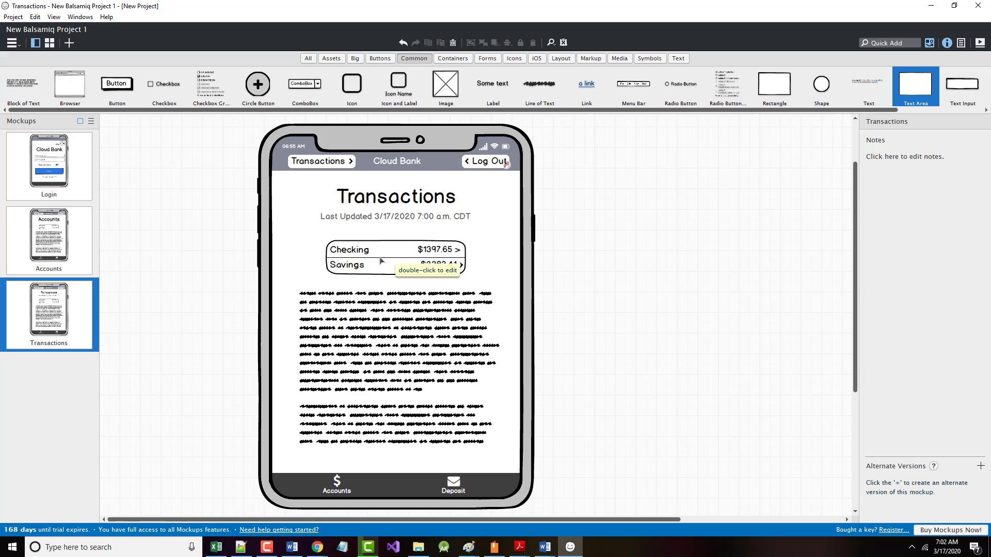
# Delete the placeholder text block and move the Checking and Savings menu outside the phone, to its left, with its text open for editing.
pyautogui.click(354, 324)
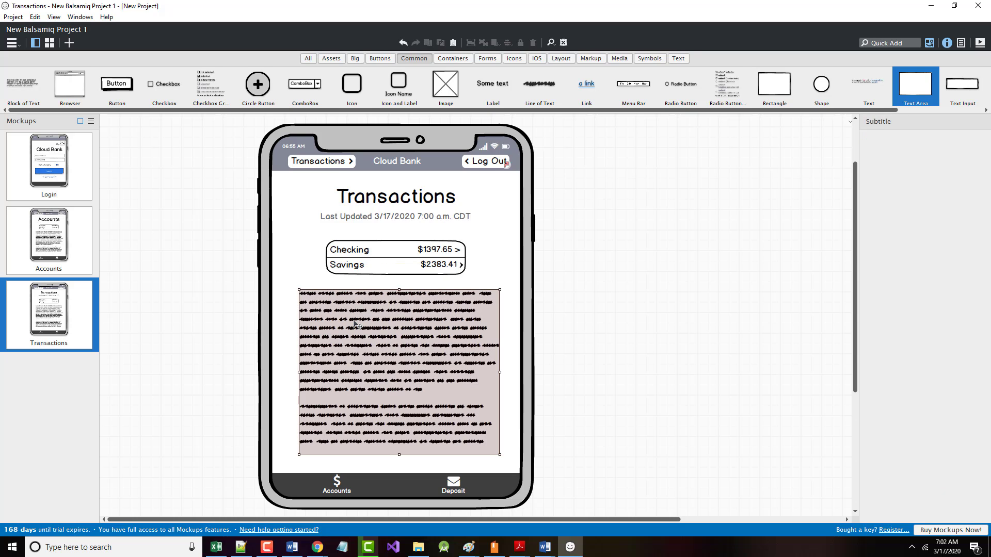
pyautogui.press('Delete')
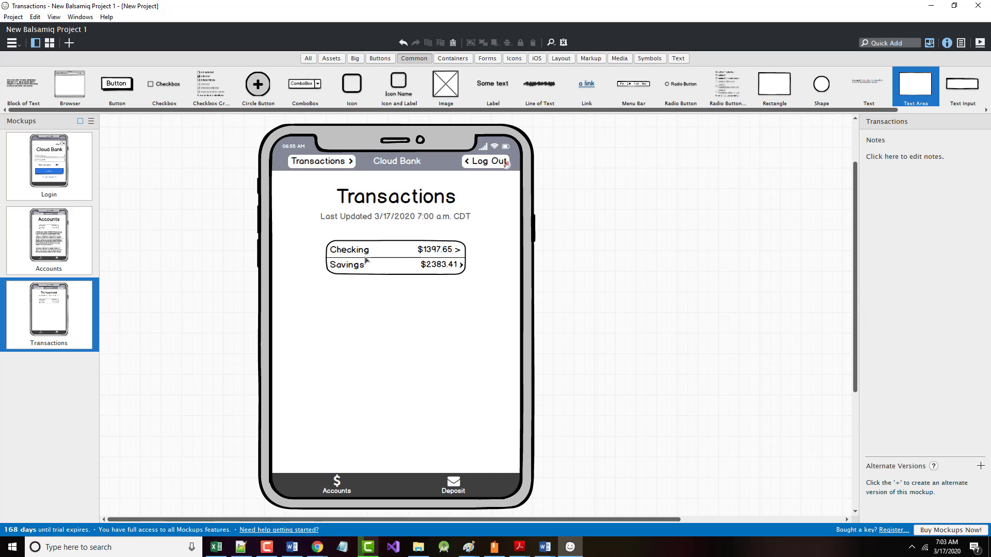
pyautogui.moveTo(370, 251); pyautogui.dragTo(147, 192)
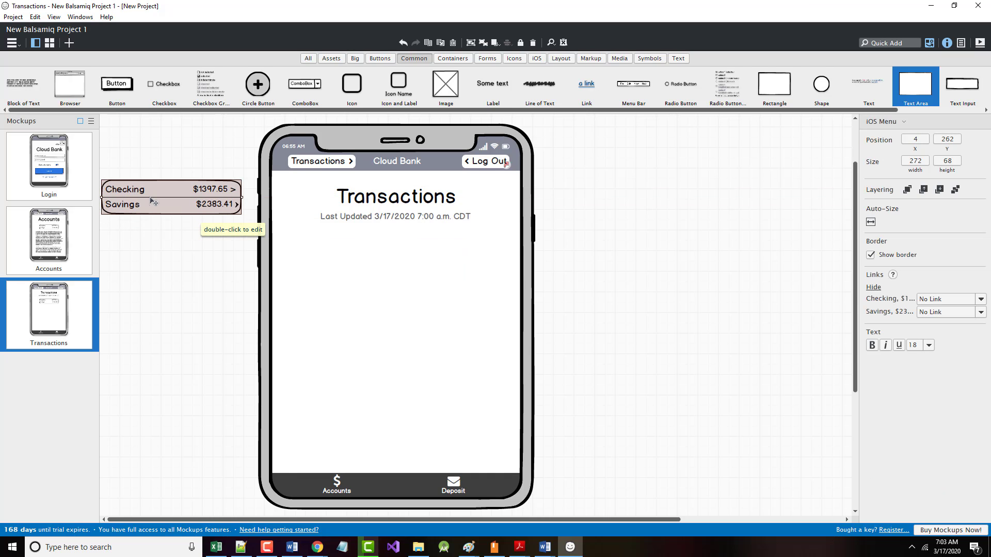
pyautogui.doubleClick(149, 193)
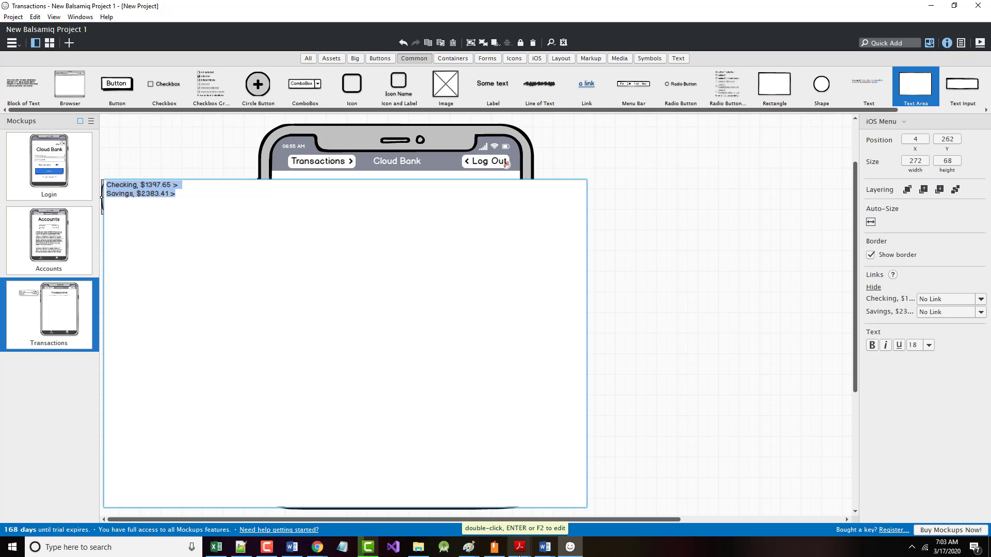
# Switch to the Creating a Mobile Application document in Word and review the iPhone menu text and formatting rules for the transactions list.
pyautogui.click(292, 547)
pyautogui.scroll(-3, 431, 437)
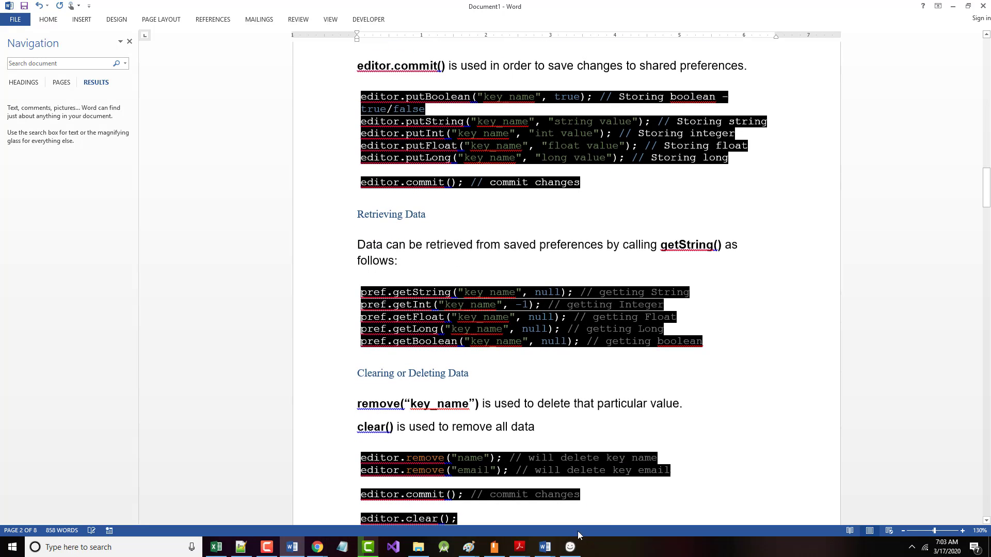
pyautogui.moveTo(546, 547)
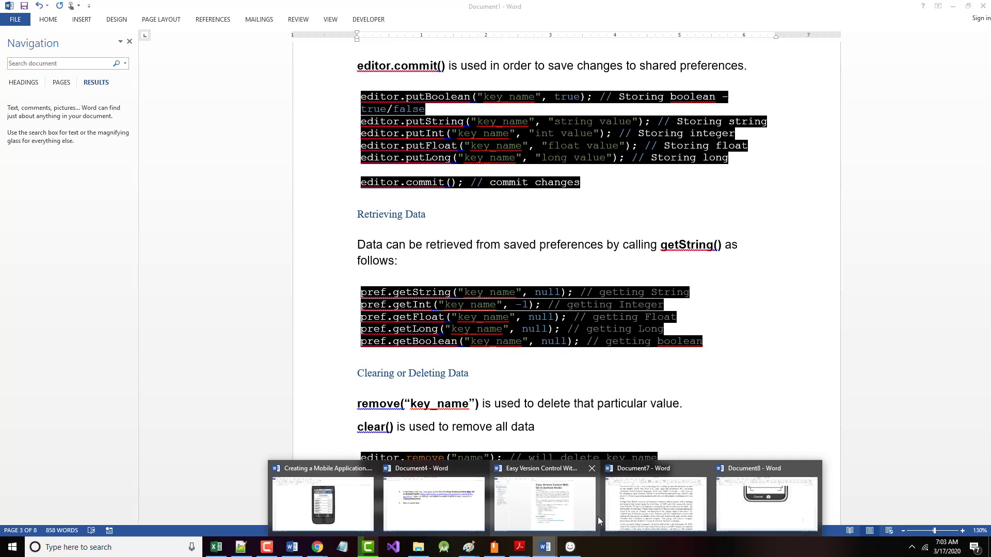
pyautogui.click(344, 502)
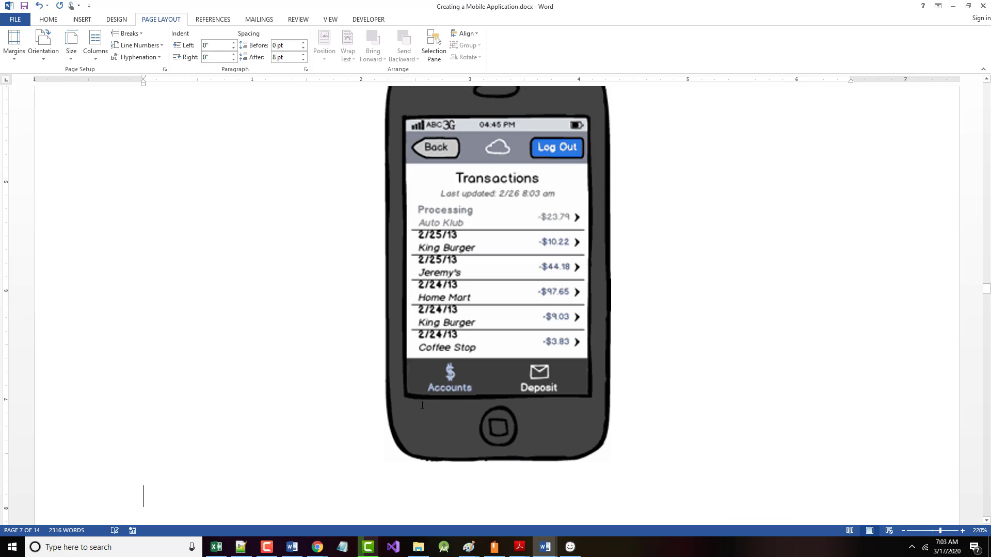
pyautogui.scroll(-10, 432, 376)
pyautogui.scroll(-13, 417, 372)
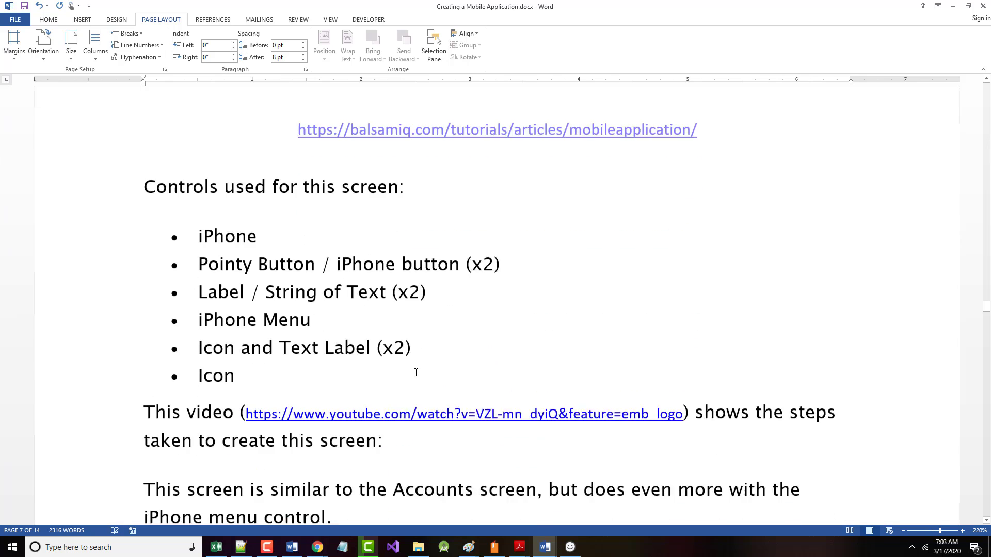
pyautogui.scroll(-5, 355, 365)
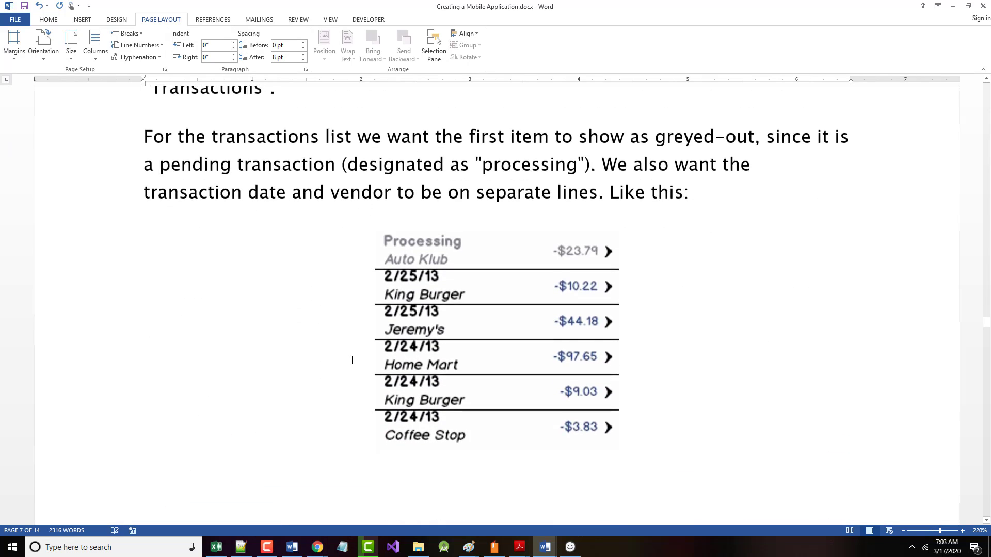
pyautogui.scroll(-10, 405, 301)
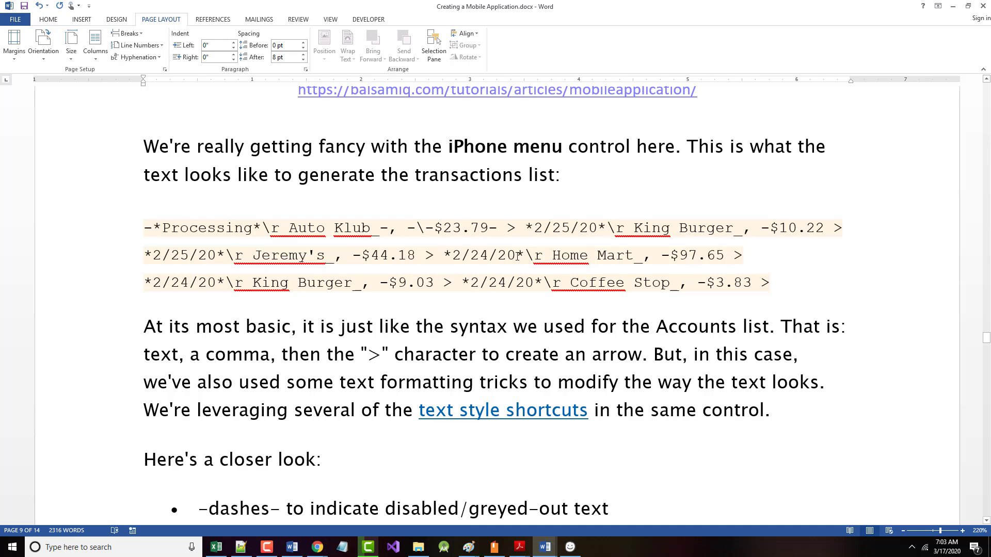
pyautogui.scroll(-2, 427, 293)
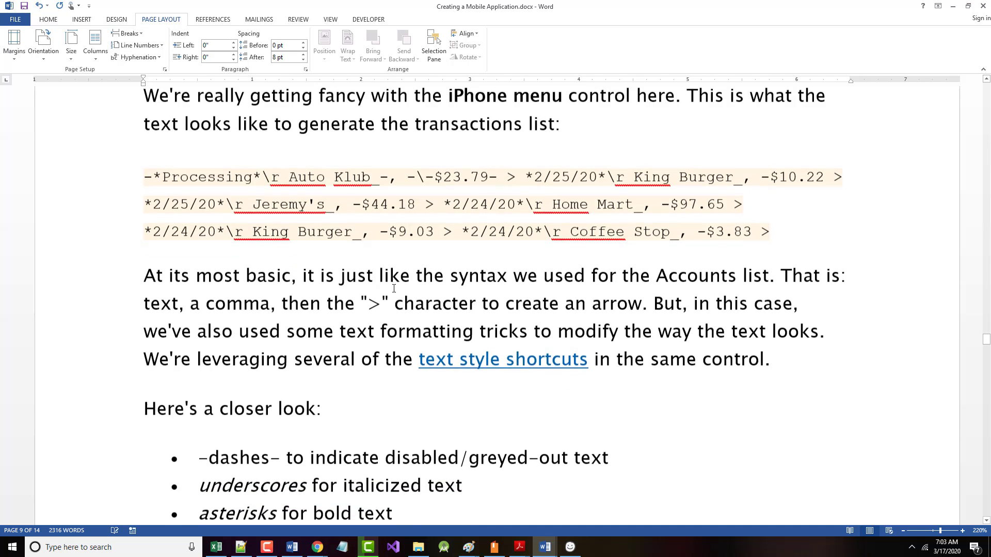
pyautogui.scroll(-2, 392, 284)
pyautogui.scroll(-5, 390, 281)
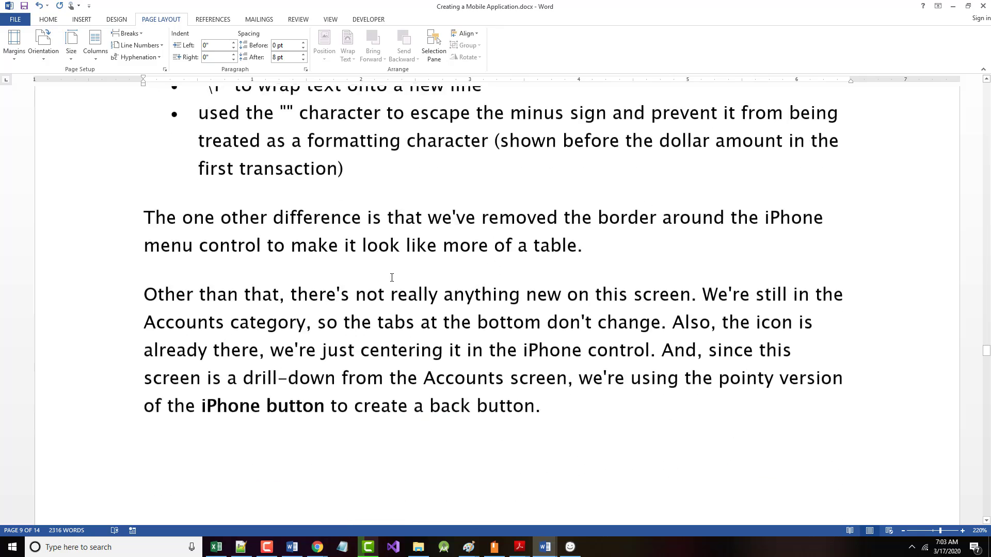
pyautogui.scroll(2, 392, 281)
pyautogui.scroll(10, 392, 317)
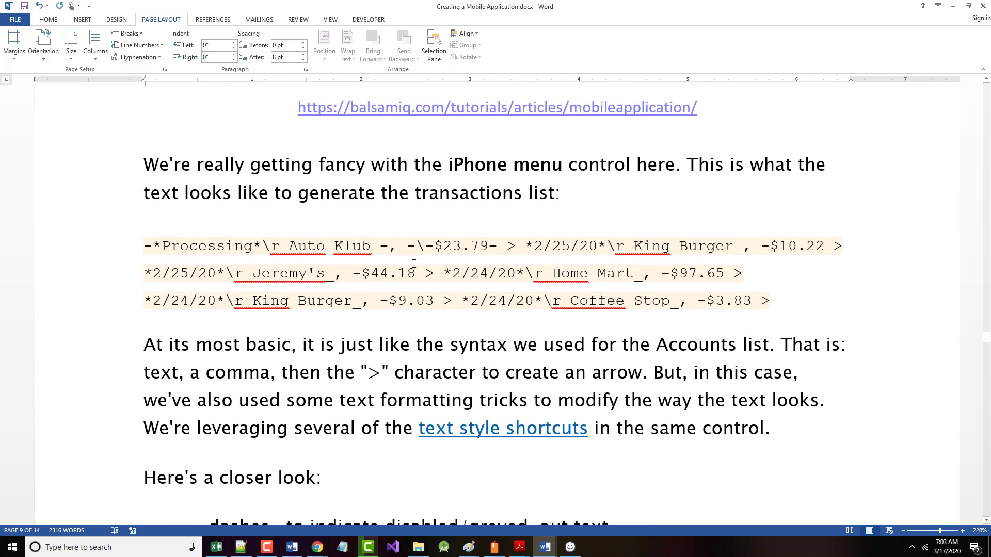
# Copy the sample list text from -\-$23.79- through the Coffee Stop entry and paste it on a new line below the sample.
pyautogui.moveTo(406, 246); pyautogui.dragTo(770, 301)
pyautogui.hotkey('ctrl', 'c')
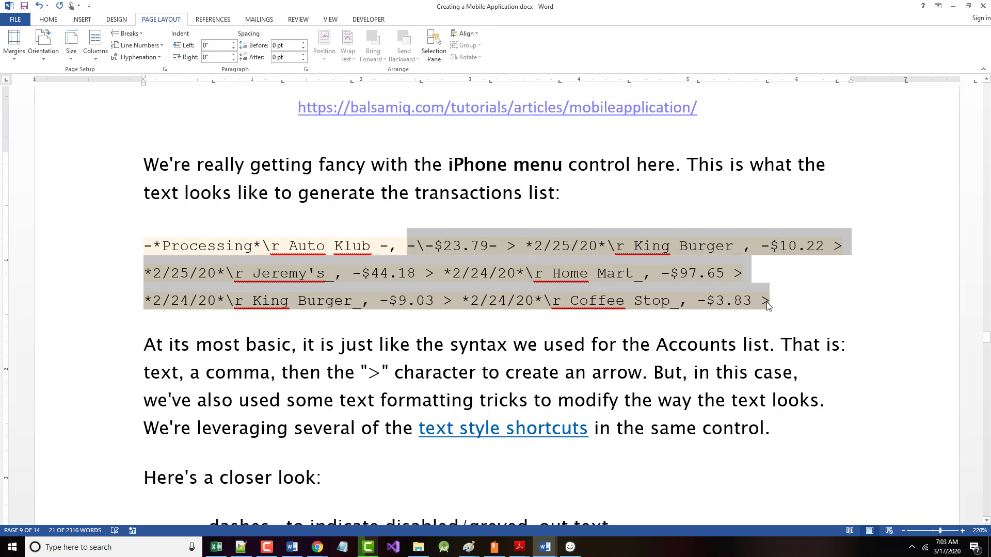
pyautogui.click(776, 301)
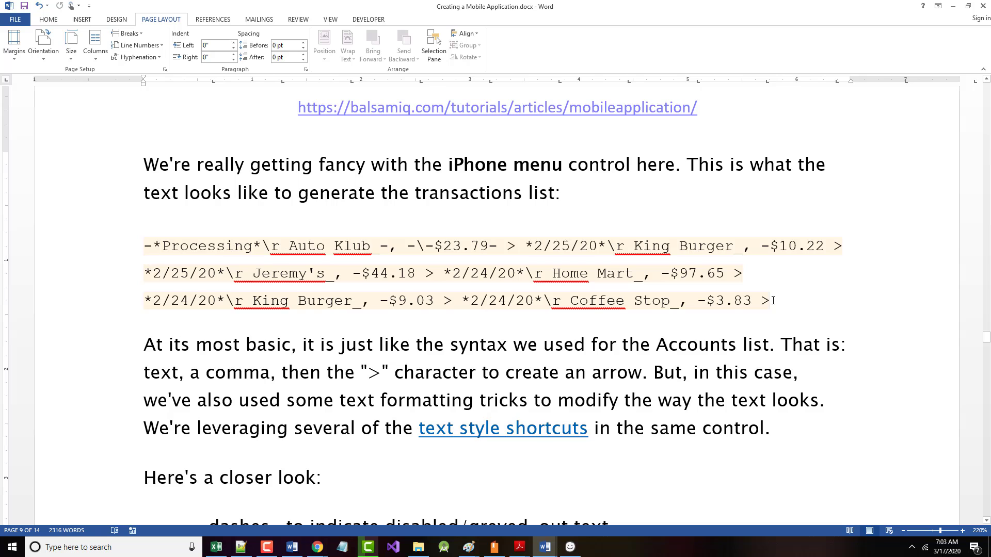
pyautogui.press('Return')
pyautogui.hotkey('ctrl', 'v')
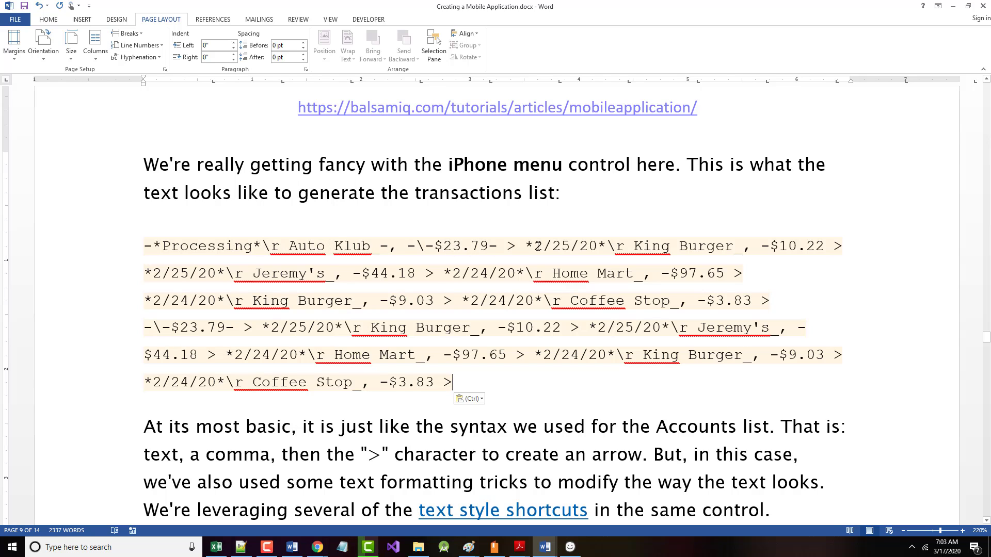
# Change the date of the first King Burger transaction in the sample list text to 3/16/20.
pyautogui.moveTo(537, 246); pyautogui.dragTo(543, 245)
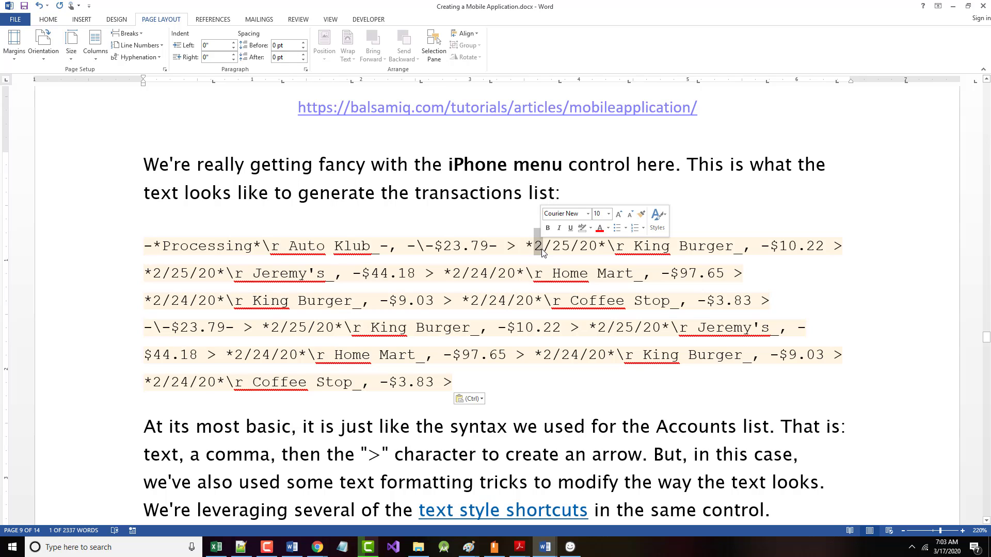
pyautogui.write('3/16')
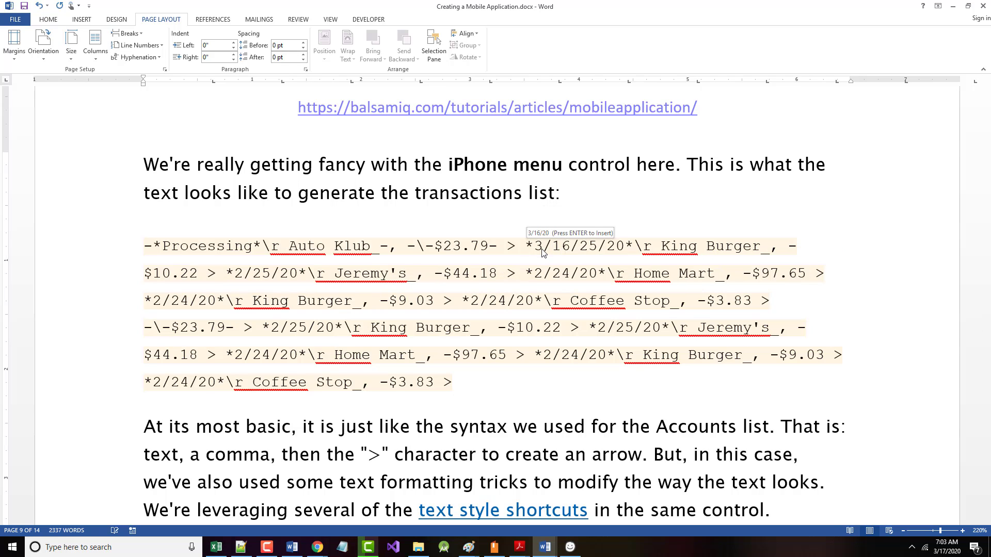
pyautogui.press('Delete')
pyautogui.press('Delete')
pyautogui.press('Delete')
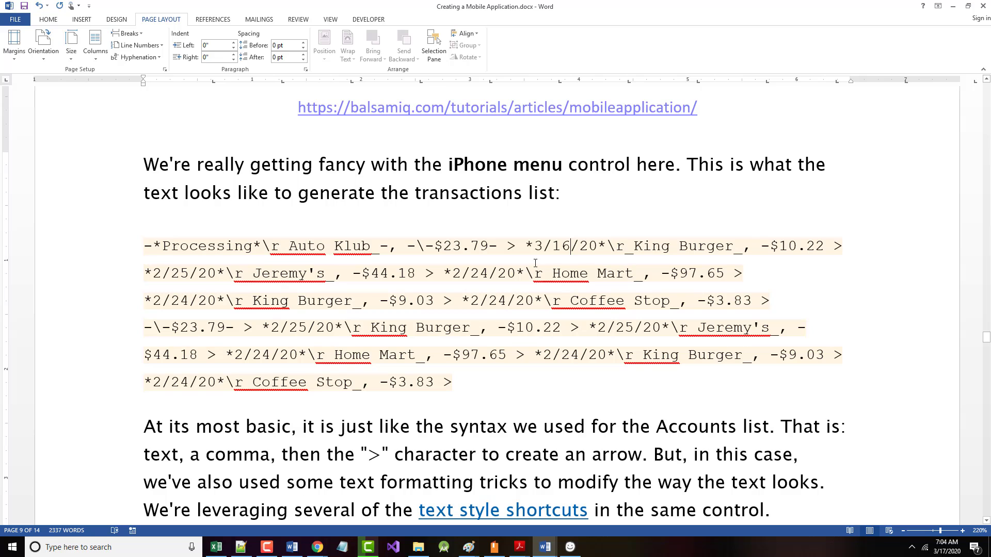
pyautogui.moveTo(516, 245); pyautogui.dragTo(523, 243)
pyautogui.press('Return')
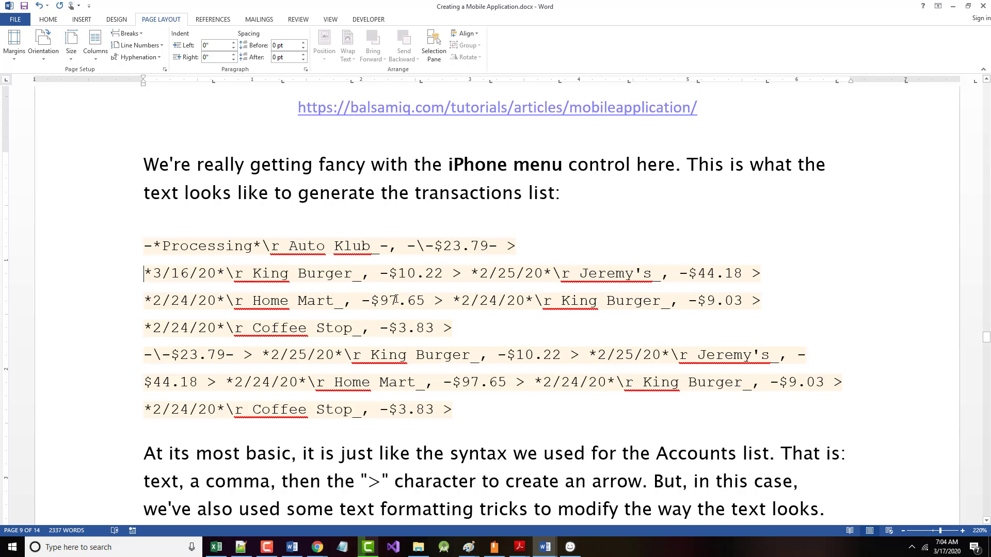
pyautogui.hotkey('ctrl', 'z')
pyautogui.click(598, 247)
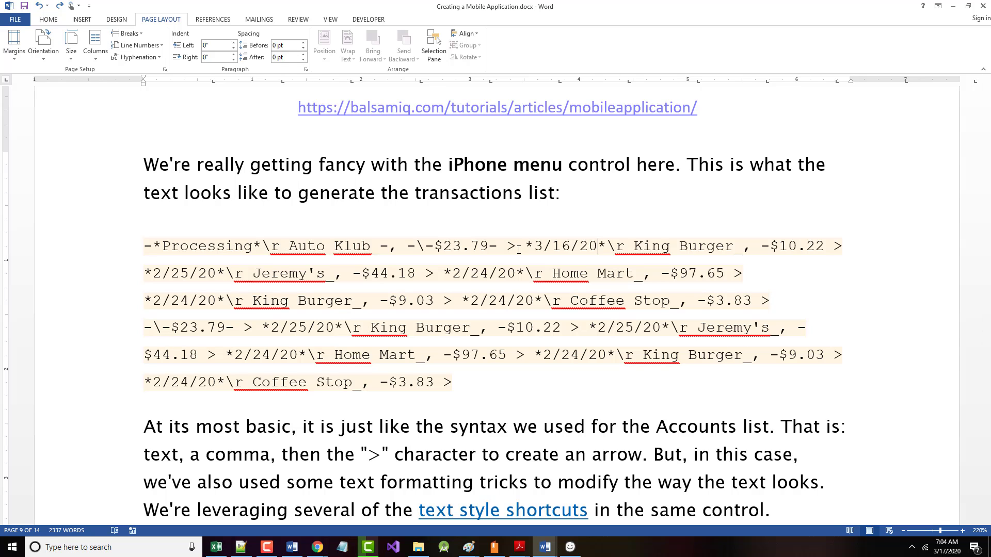
# Copy all of the transactions list text, switch to Balsamiq Mockups and replace the menu's Checking and Savings items with it.
pyautogui.click(147, 247)
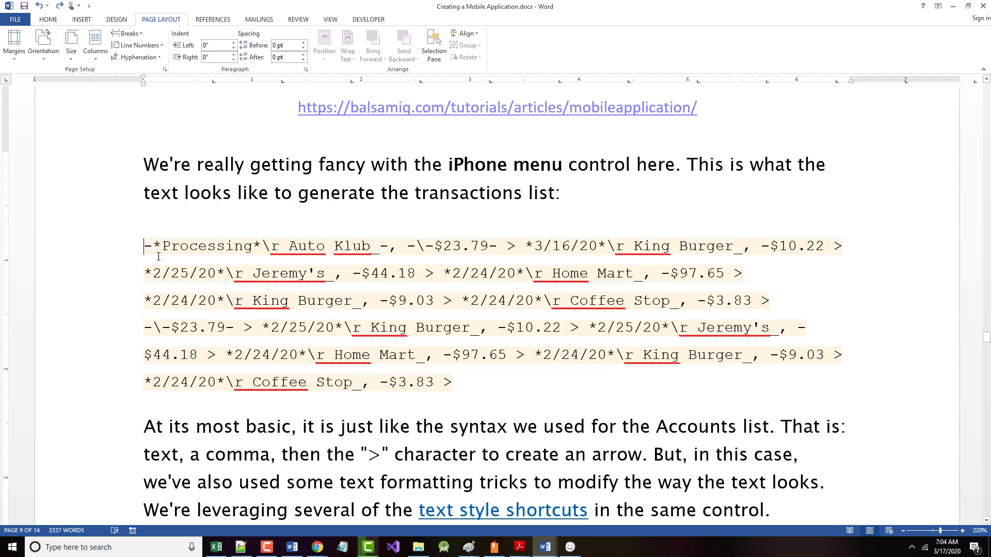
pyautogui.moveTo(158, 257); pyautogui.dragTo(468, 384)
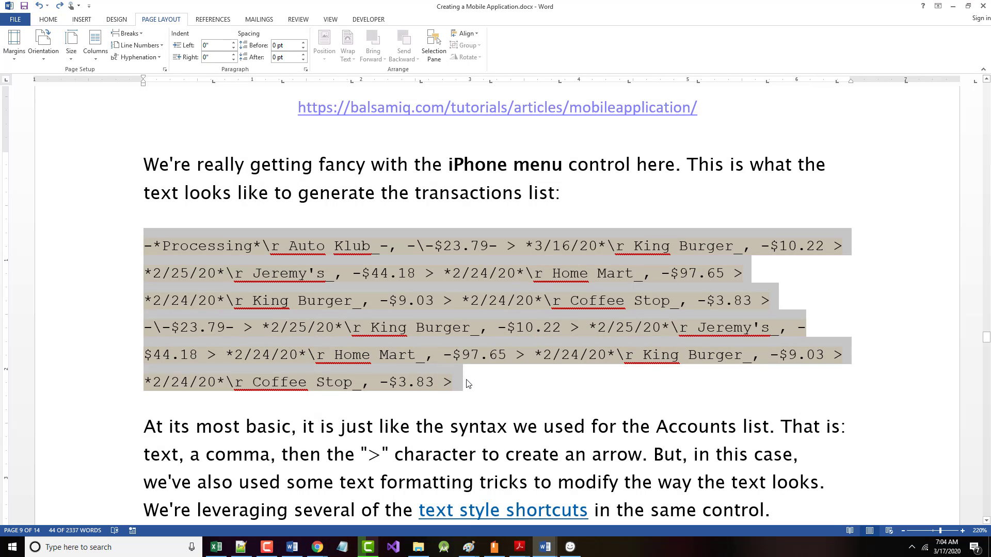
pyautogui.click(570, 547)
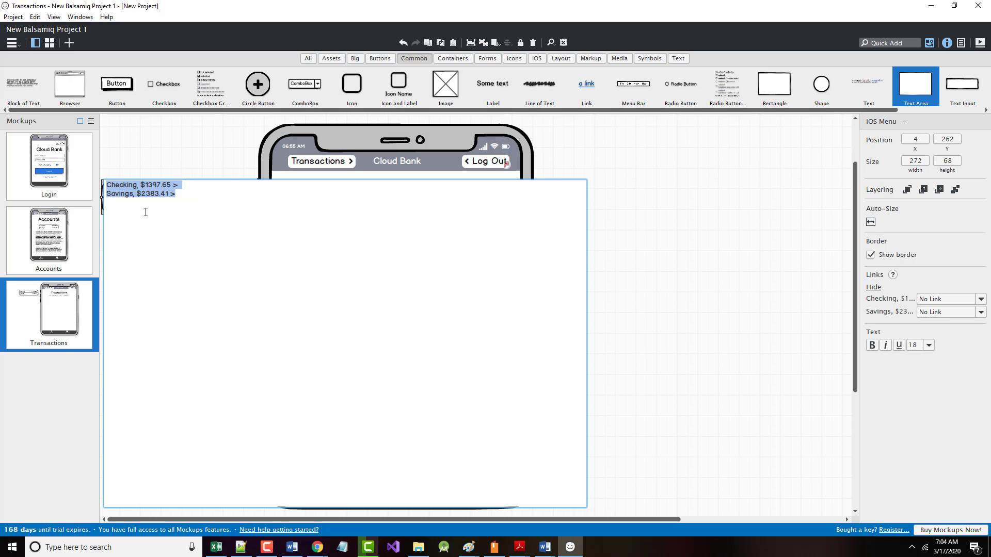
pyautogui.write("-*Processing*\\r_Auto Klub_-, -\\-$23.79- > *3/16/20*\\r_King Burger_, -$10.22 > *2/25/20*\\r_Jeremy's_, -$44.18 > *2/24/20*\\r_Home Mart_, -$97.65 > *2/24/20*\\r_King Burger_, -$9.03 > *2/24/20*\\r_Coffee Stop_, -$3.83 > -\\-$23.79- > *2/25/20*\\r_King Burger_, -$10.22 > *2/25/20*\\r_Jeremy's_, -$44.18 > *2/24/20*\\r_Home Mart_, -$97.65 > *2/24/20*\\r_King Burger_, -$9.03 > *2/24/20*\\r_Coffee Stop_, -$3.83 >")
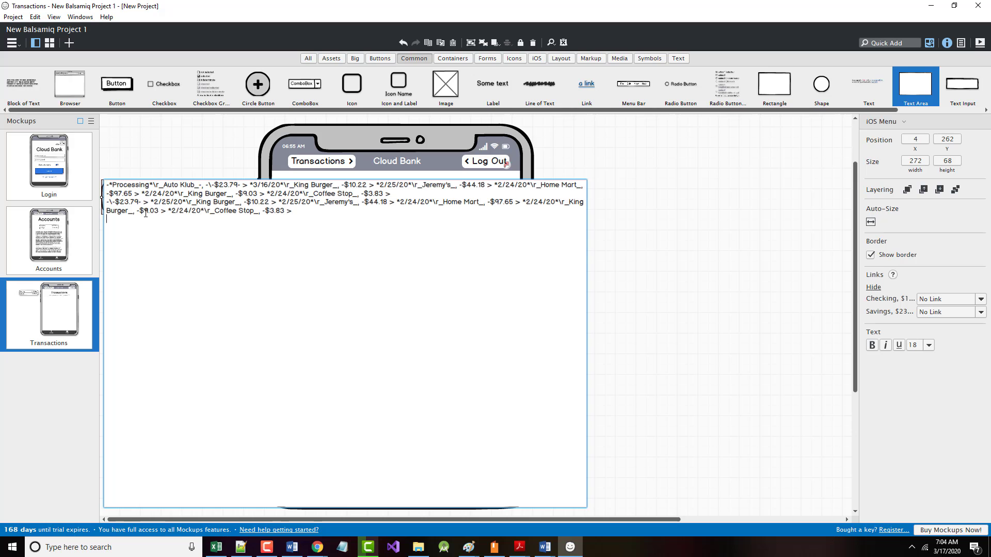
pyautogui.click(656, 292)
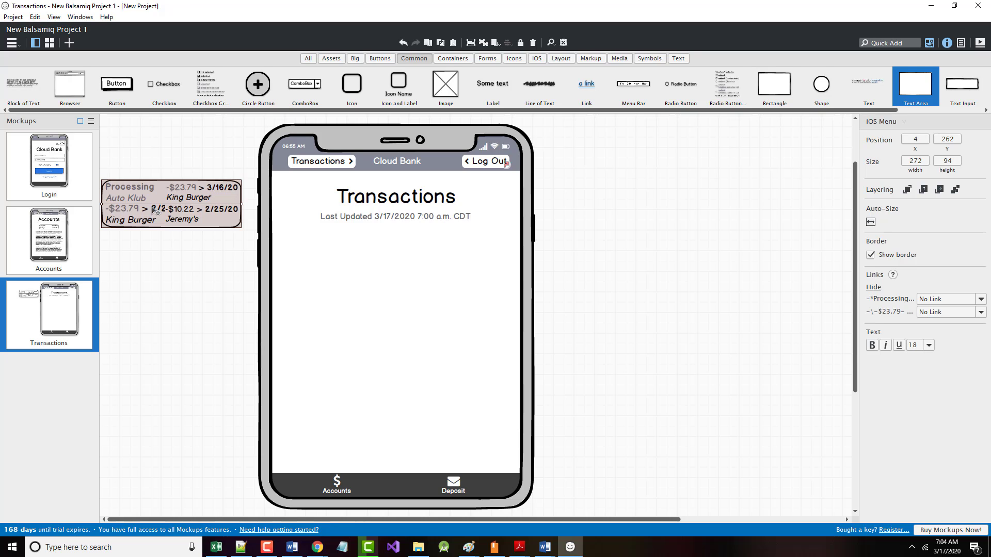
# Split the first block of the menu text so the Jeremy's, Home Mart, King Burger and Coffee Stop transactions each start on their own line.
pyautogui.doubleClick(184, 207)
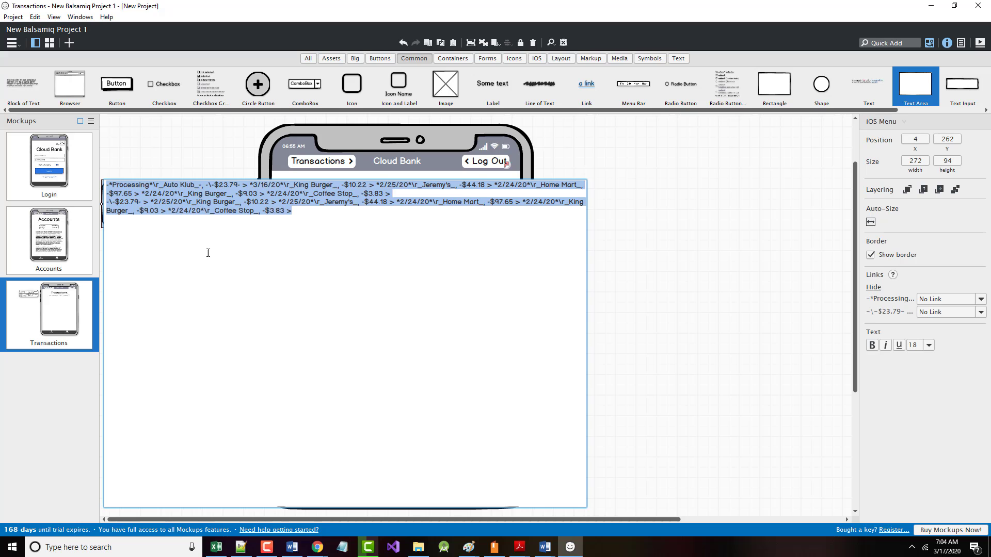
pyautogui.click(215, 222)
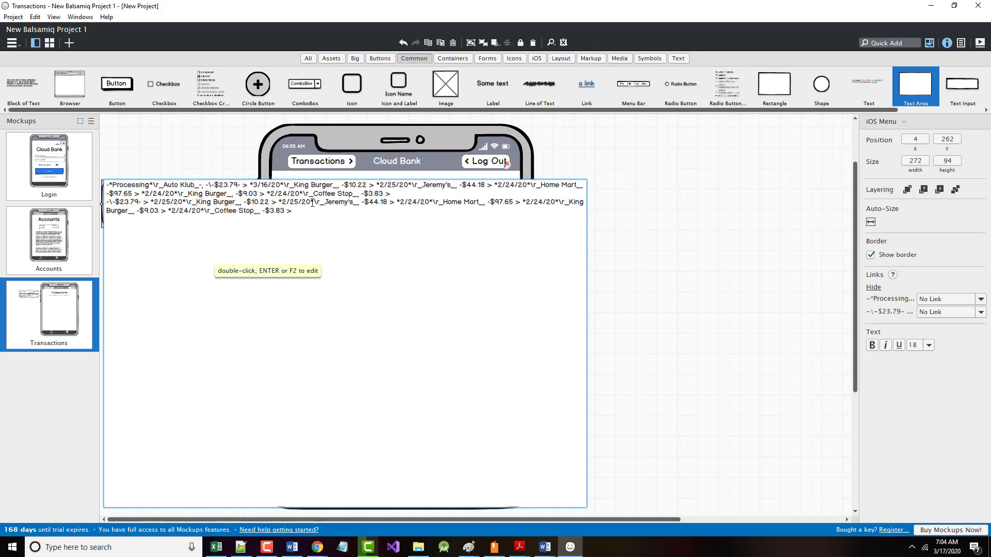
pyautogui.click(376, 185)
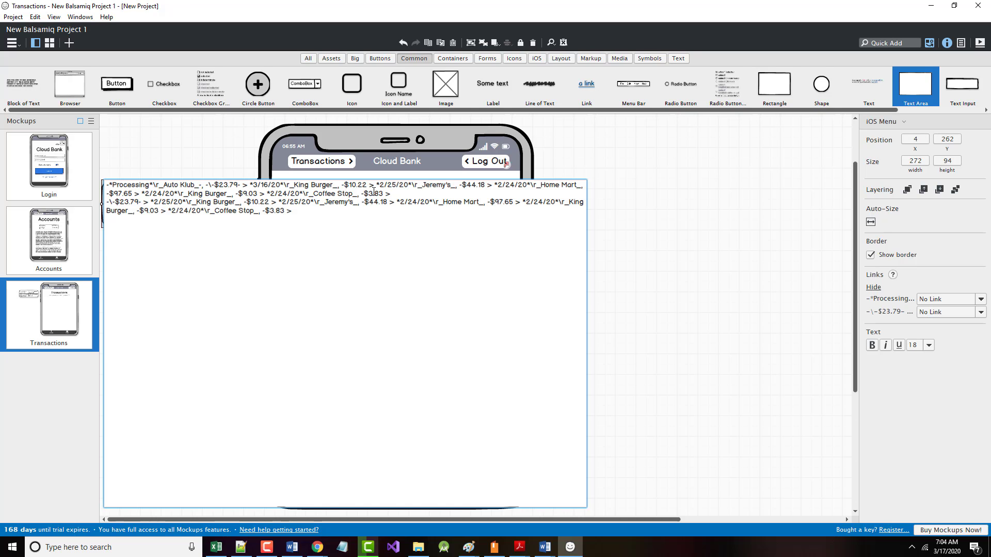
pyautogui.press('Return')
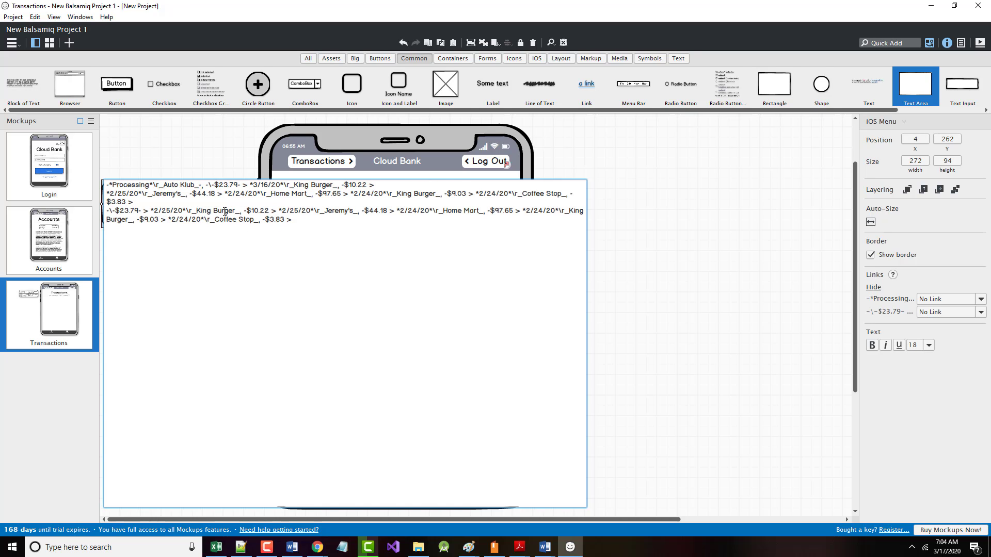
pyautogui.click(224, 194)
pyautogui.press('Return')
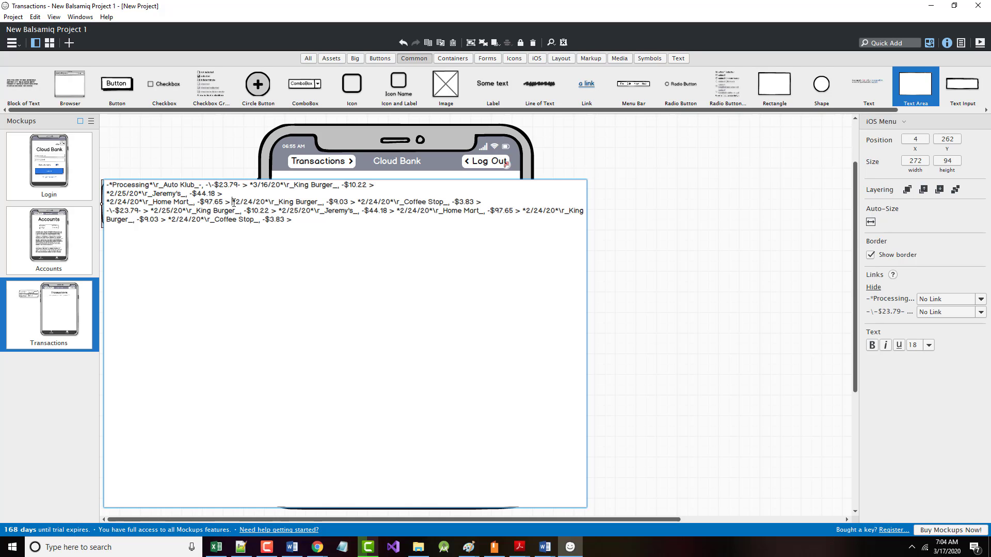
pyautogui.click(232, 202)
pyautogui.press('Return')
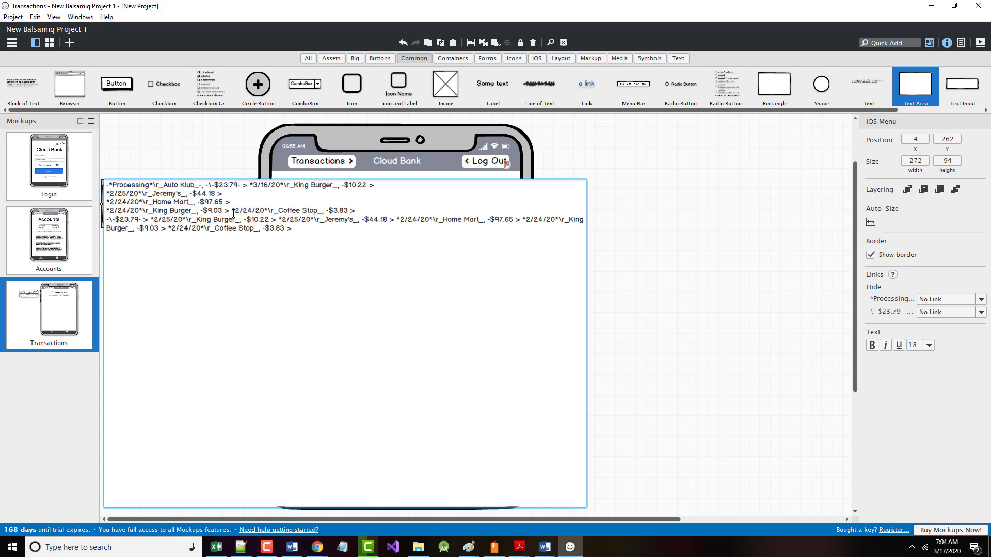
pyautogui.click(231, 210)
pyautogui.press('Return')
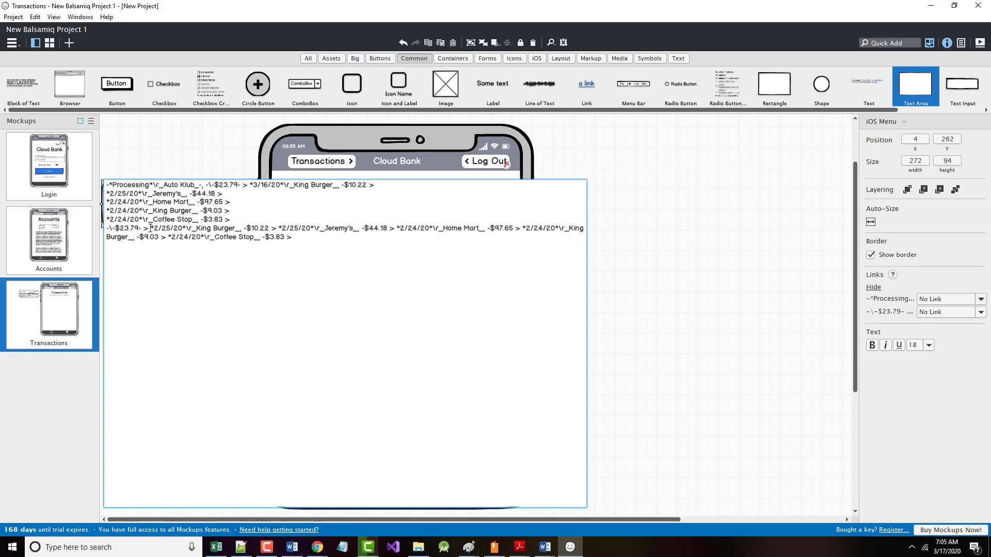
# Remove the repeated -\-$23.79- > amount from the second text block and put each of its transactions on its own line.
pyautogui.moveTo(150, 228); pyautogui.dragTo(105, 228)
pyautogui.press('Delete')
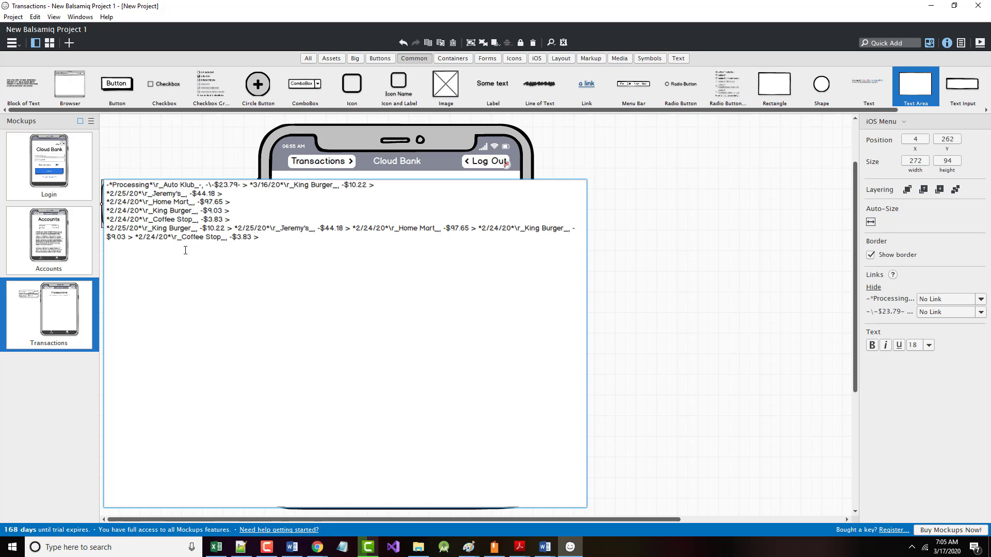
pyautogui.click(235, 230)
pyautogui.press('Return')
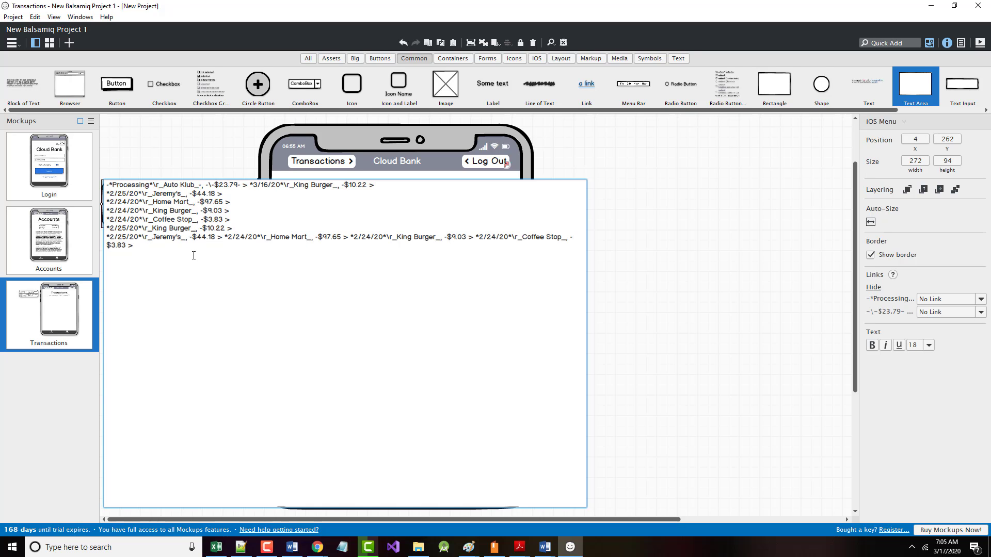
pyautogui.click(224, 237)
pyautogui.press('Return')
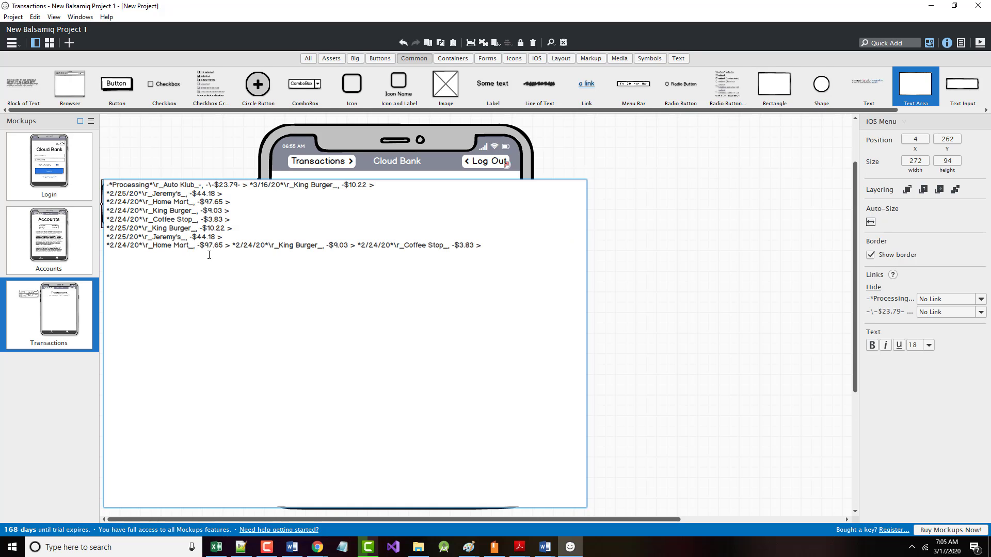
pyautogui.click(231, 246)
pyautogui.press('Return')
pyautogui.click(231, 254)
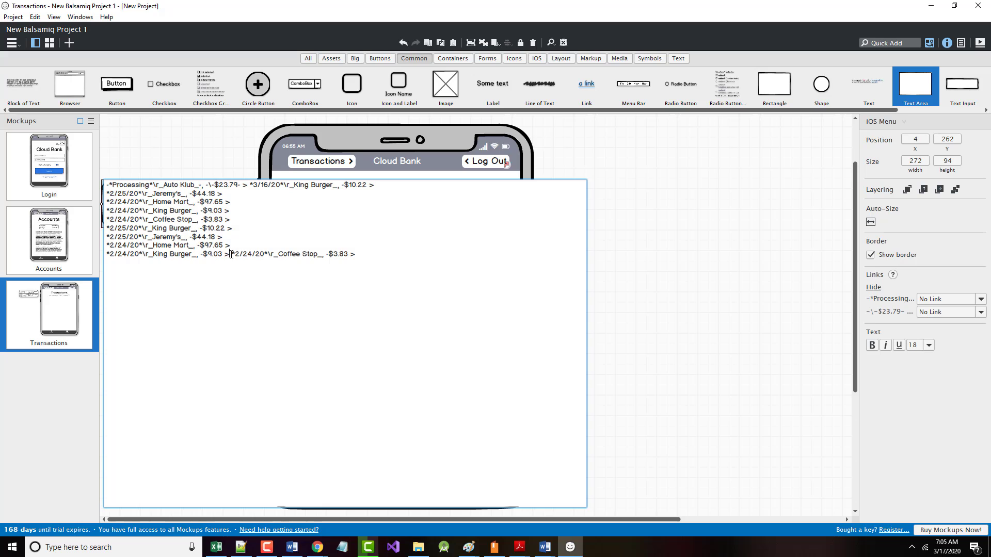
pyautogui.press('Return')
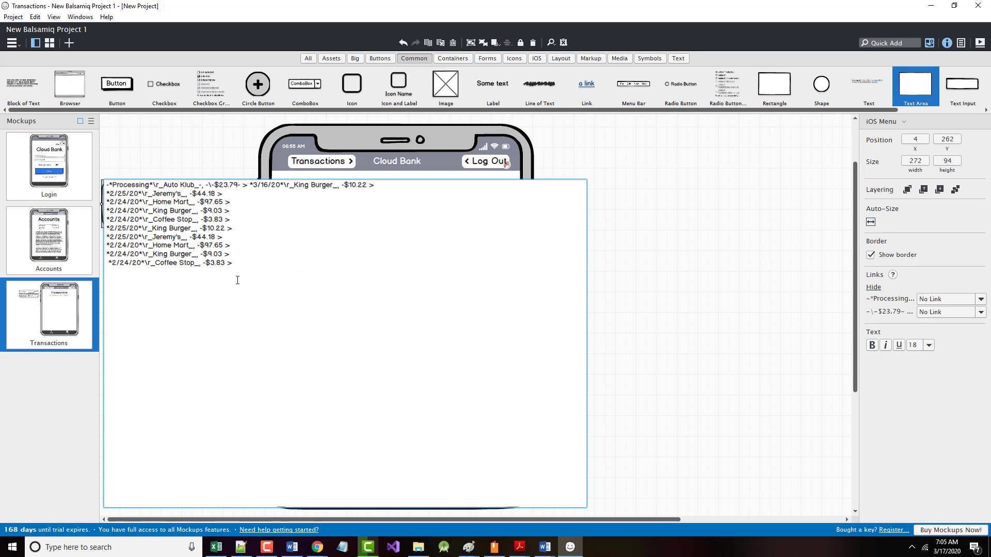
pyautogui.click(630, 285)
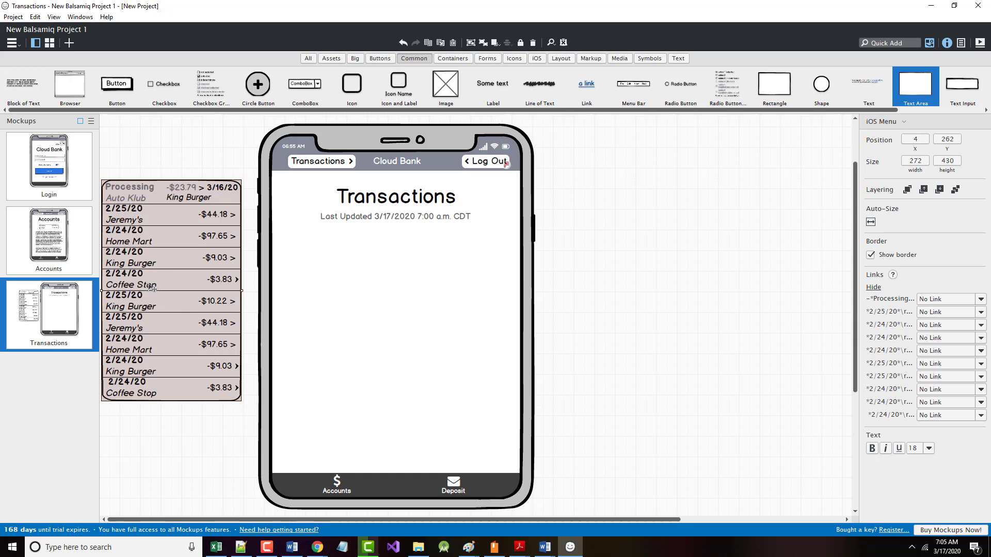
# Try positioning the transactions list inside the phone screen below the Last Updated line.
pyautogui.moveTo(153, 287); pyautogui.dragTo(379, 338)
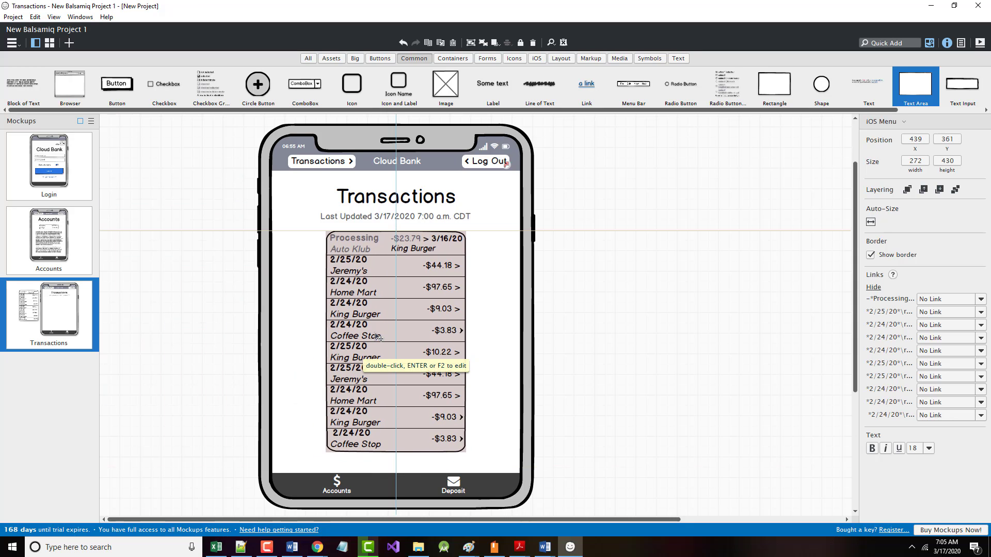
pyautogui.hotkey('shift', 'Right')
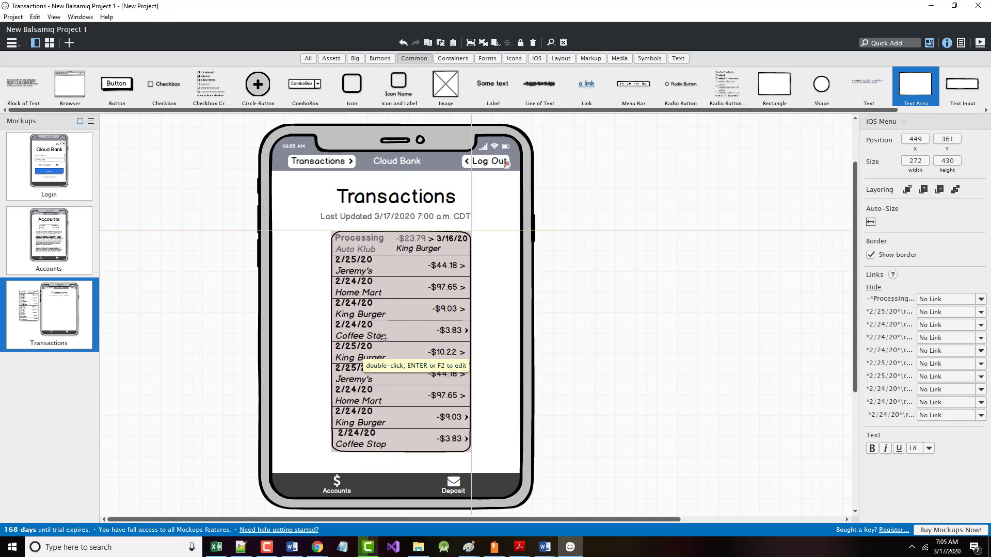
pyautogui.click(634, 326)
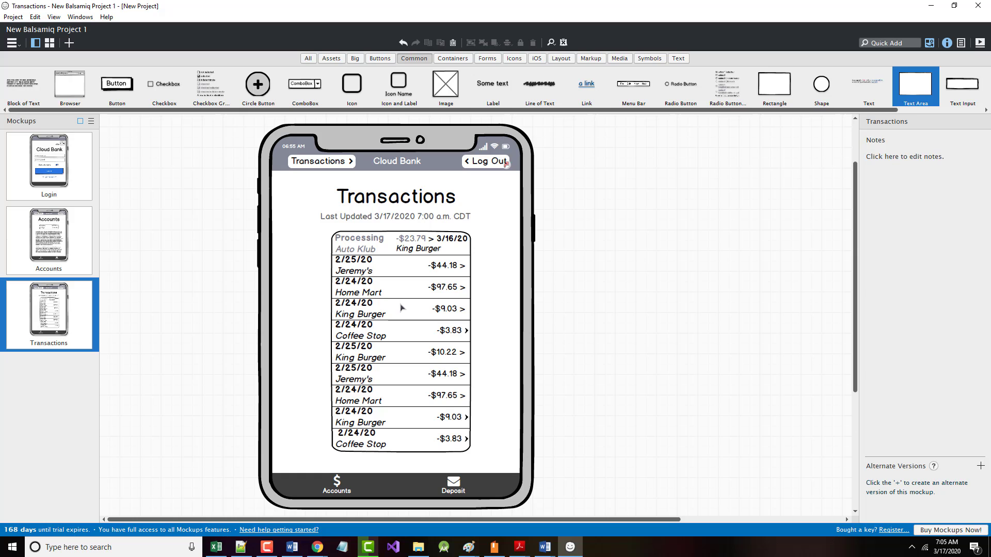
# Move the transactions list out of the phone onto the blank canvas and change the first Jeremy's entry's date to 3/15/20.
pyautogui.moveTo(403, 314); pyautogui.dragTo(193, 241)
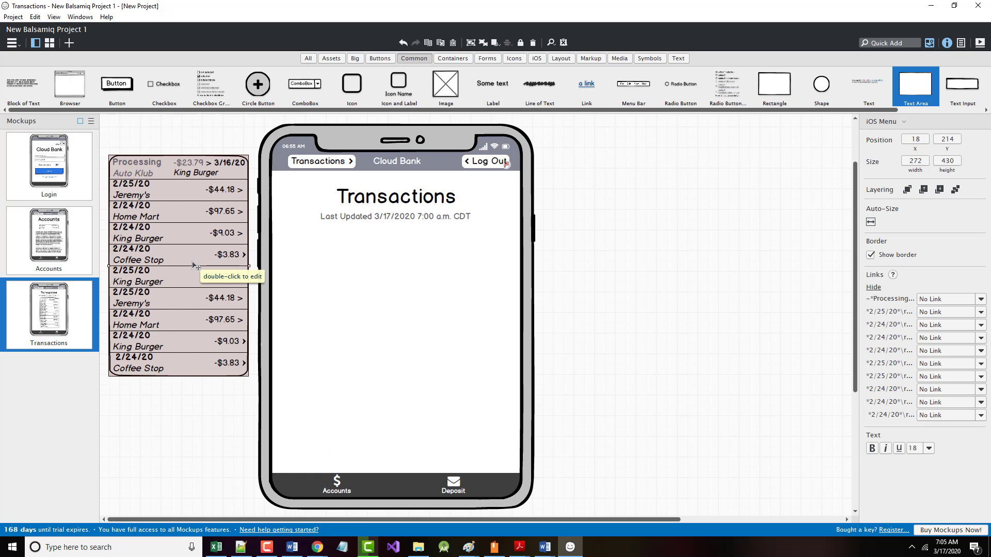
pyautogui.doubleClick(145, 191)
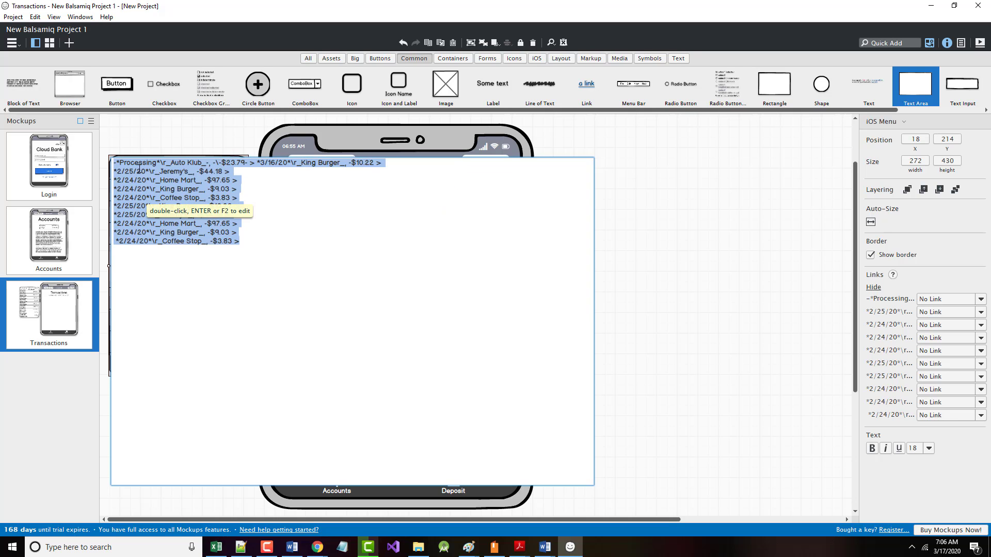
pyautogui.doubleClick(120, 169)
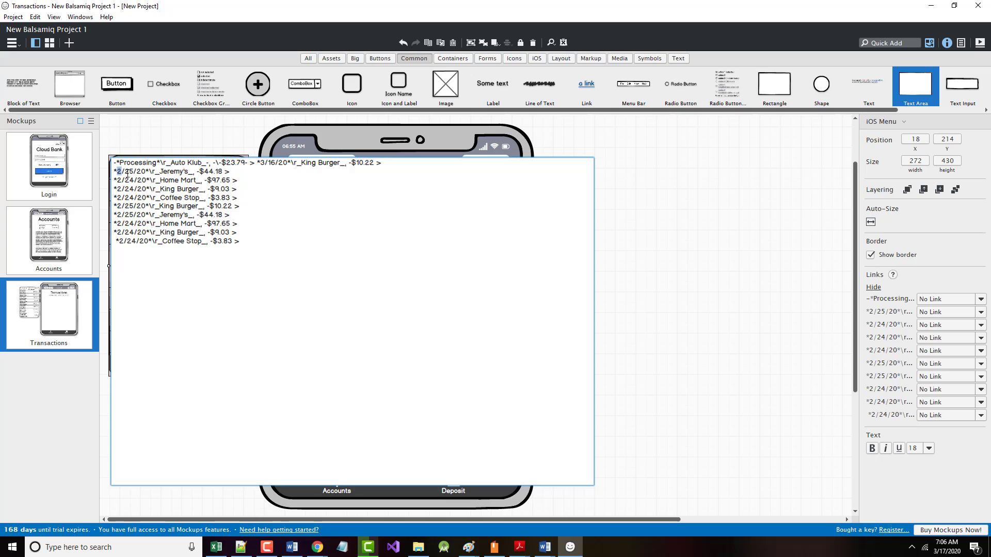
pyautogui.write('3')
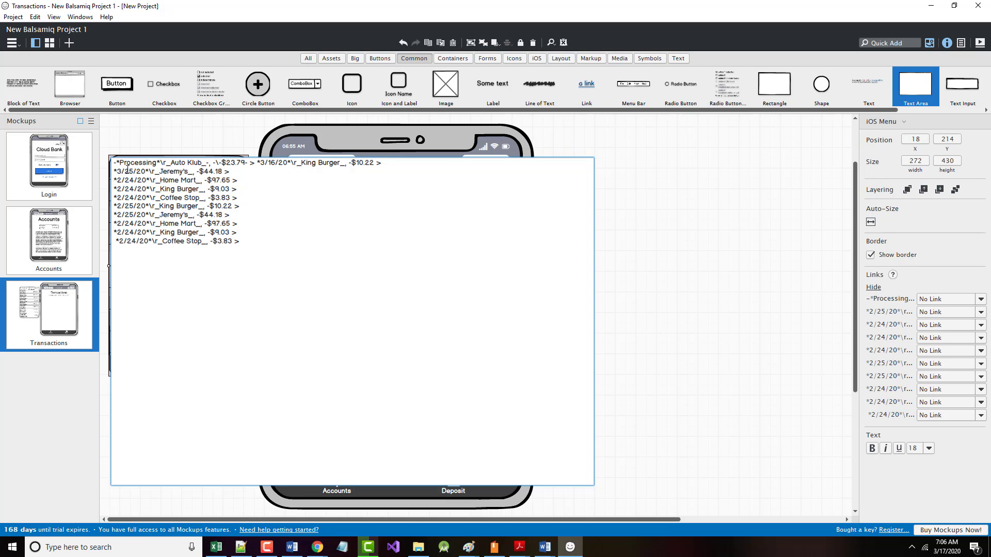
pyautogui.press('Delete')
pyautogui.write('1')
# Set the first Home Mart entry's date to 3/14/20, the following King Burger's to 3/13/20 and Coffee Stop's to 3/12/20.
pyautogui.moveTo(119, 182); pyautogui.dragTo(122, 181)
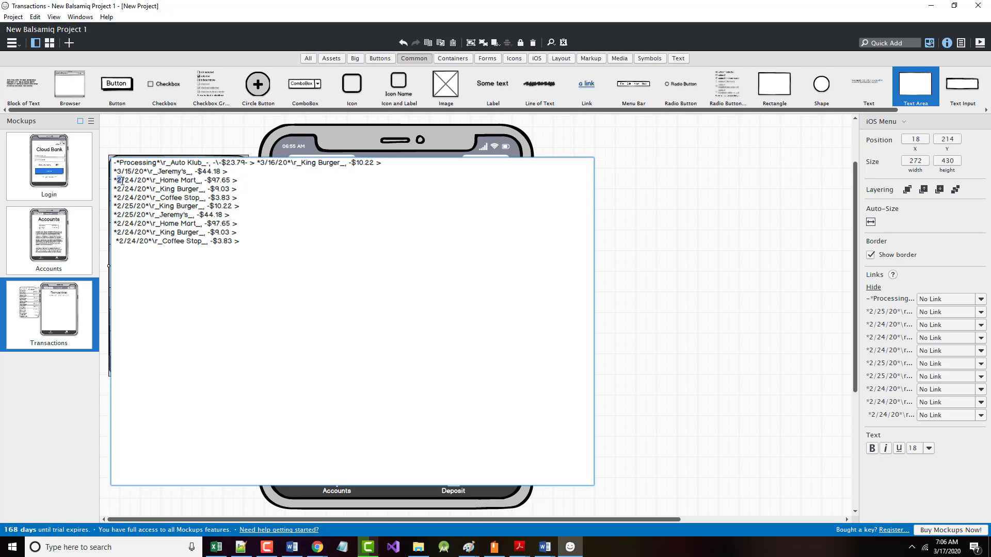
pyautogui.write('3')
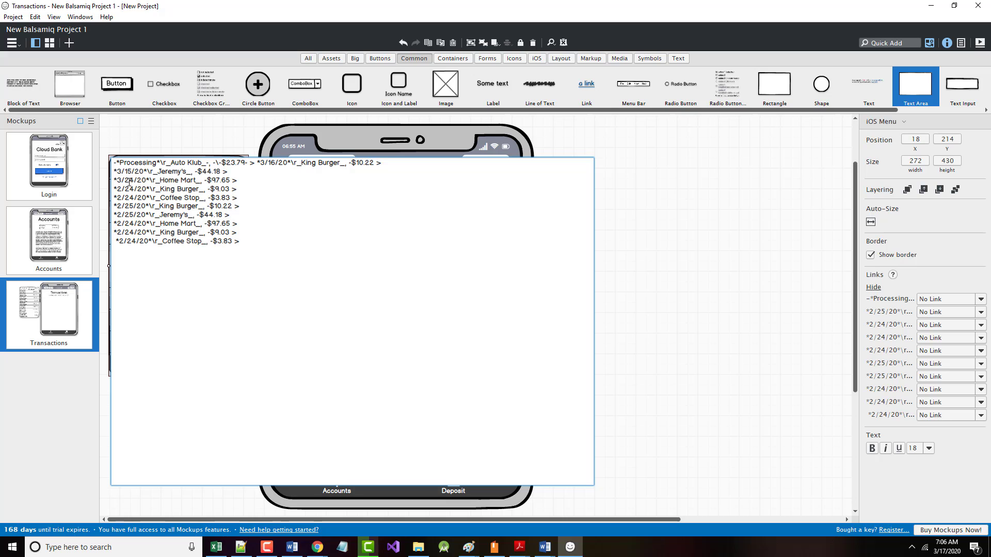
pyautogui.moveTo(124, 181); pyautogui.dragTo(130, 180)
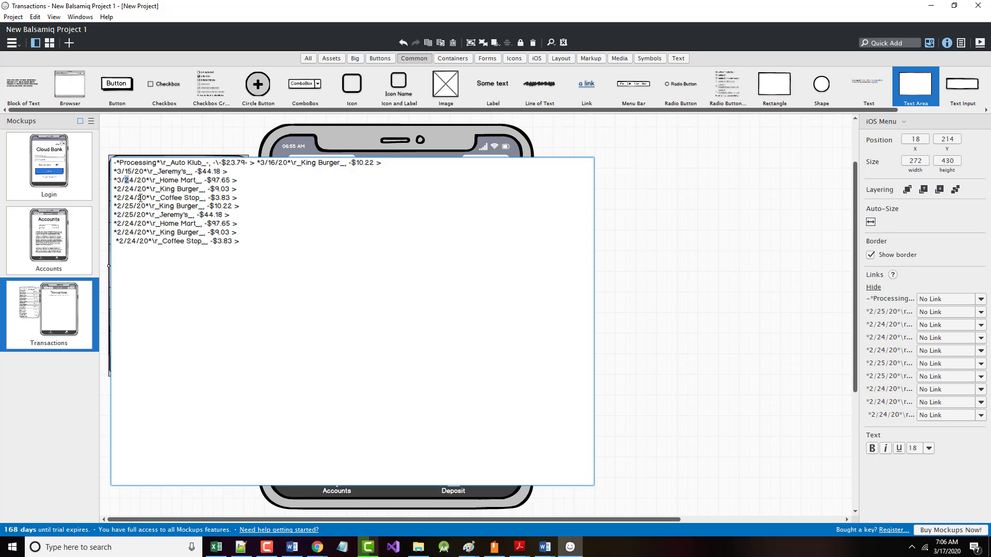
pyautogui.write('1')
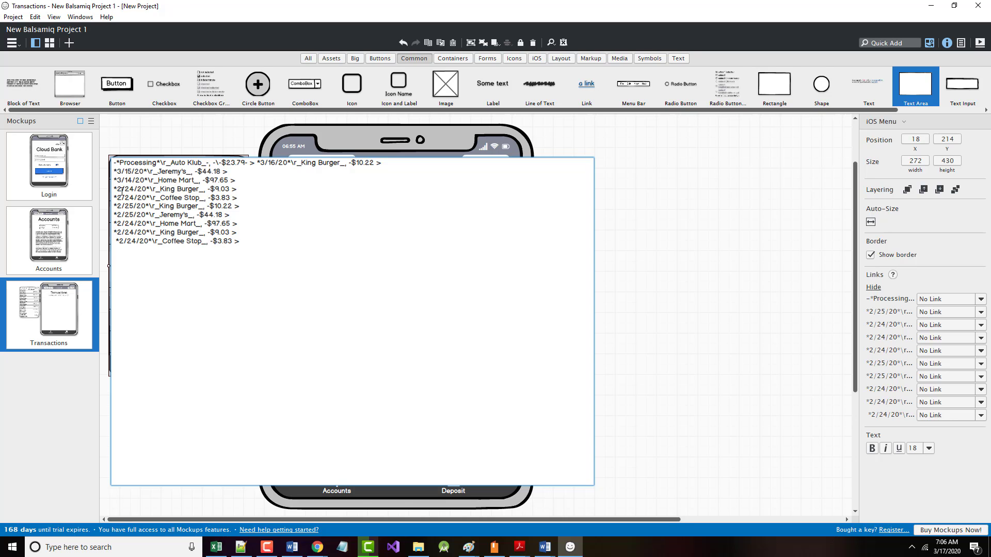
pyautogui.moveTo(119, 190); pyautogui.dragTo(134, 189)
pyautogui.write('3/13')
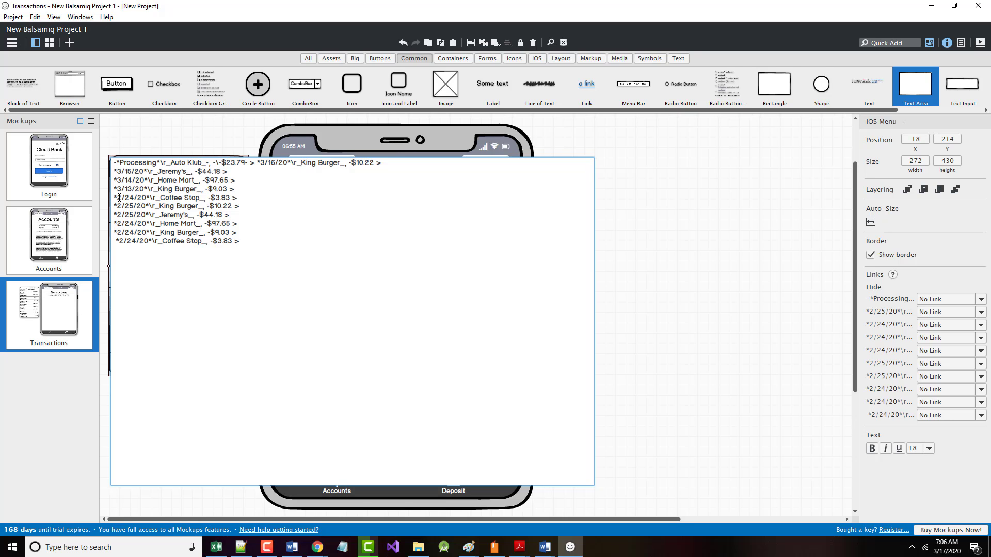
pyautogui.moveTo(117, 197); pyautogui.dragTo(133, 198)
pyautogui.write('3/')
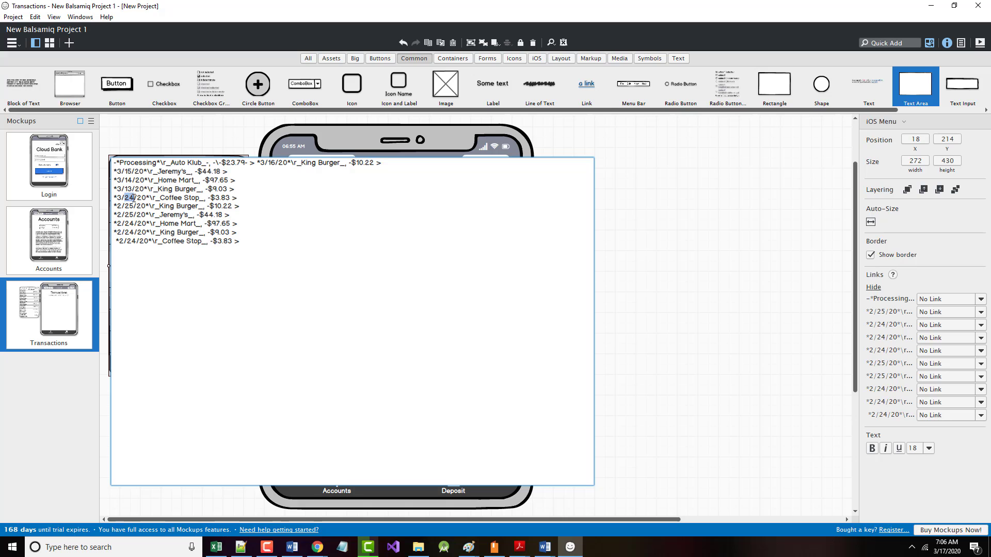
pyautogui.write('12')
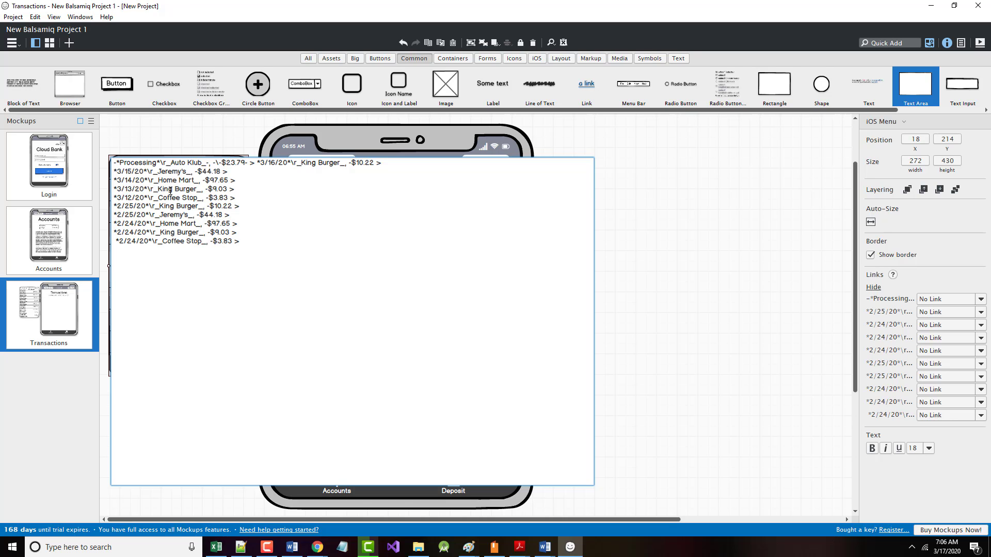
# Rename the 3/13/20 merchant to Burger King, and the 2/25/20 King Burger and Jeremy's merchants to Wendy's and Clare's.
pyautogui.moveTo(157, 189); pyautogui.dragTo(175, 189)
pyautogui.press('BackSpace')
pyautogui.click(182, 189)
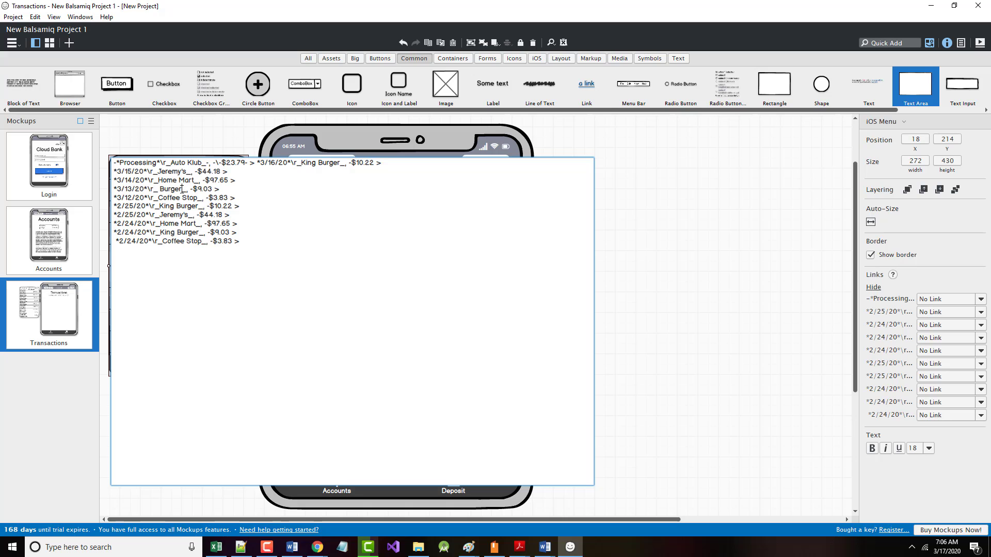
pyautogui.write('King')
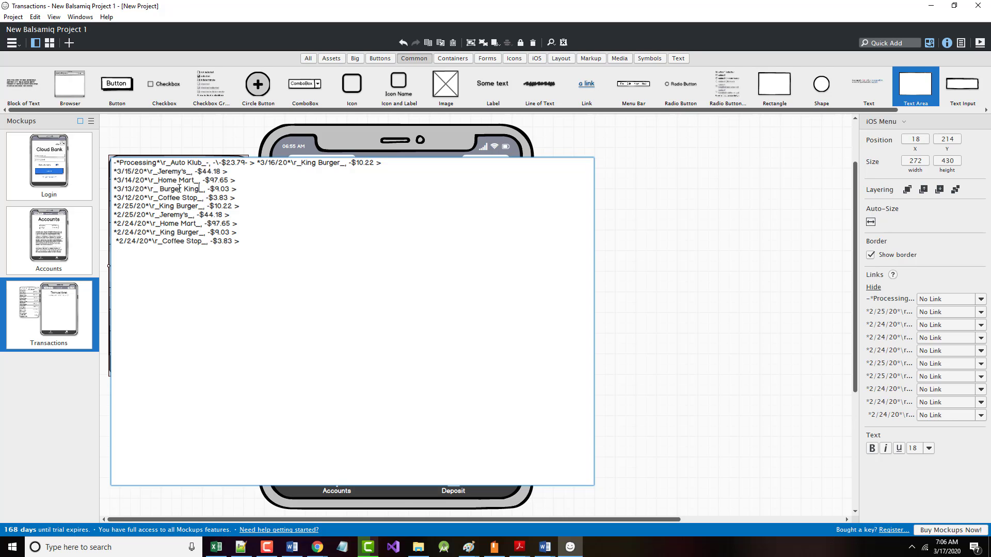
pyautogui.moveTo(159, 206); pyautogui.dragTo(199, 206)
pyautogui.write("Wendy's")
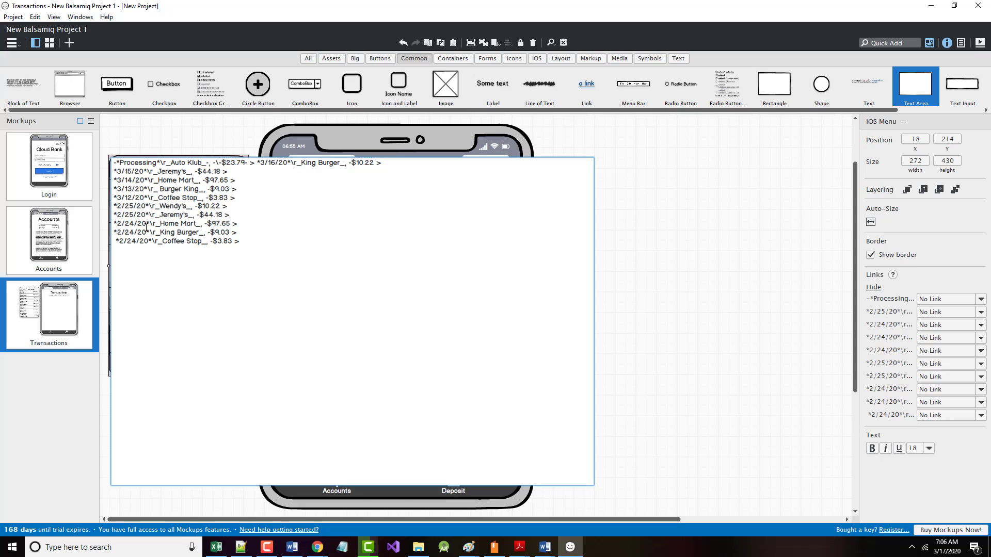
pyautogui.moveTo(158, 218); pyautogui.dragTo(183, 215)
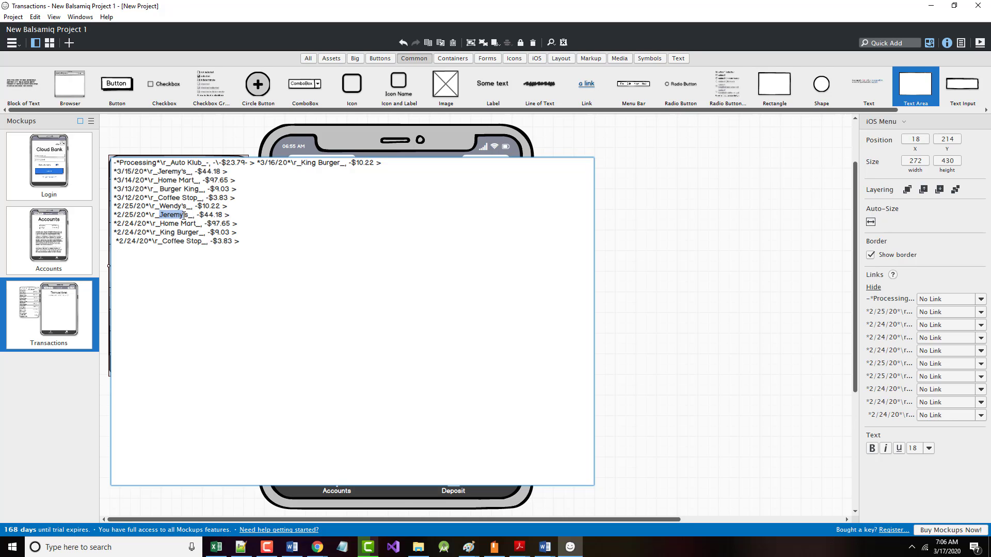
pyautogui.write('Clare')
# Rename the 3/14/20 Home Mart merchant to WalMart and the 2/24/20 Home Mart merchant to Home Depot.
pyautogui.moveTo(158, 181); pyautogui.dragTo(178, 180)
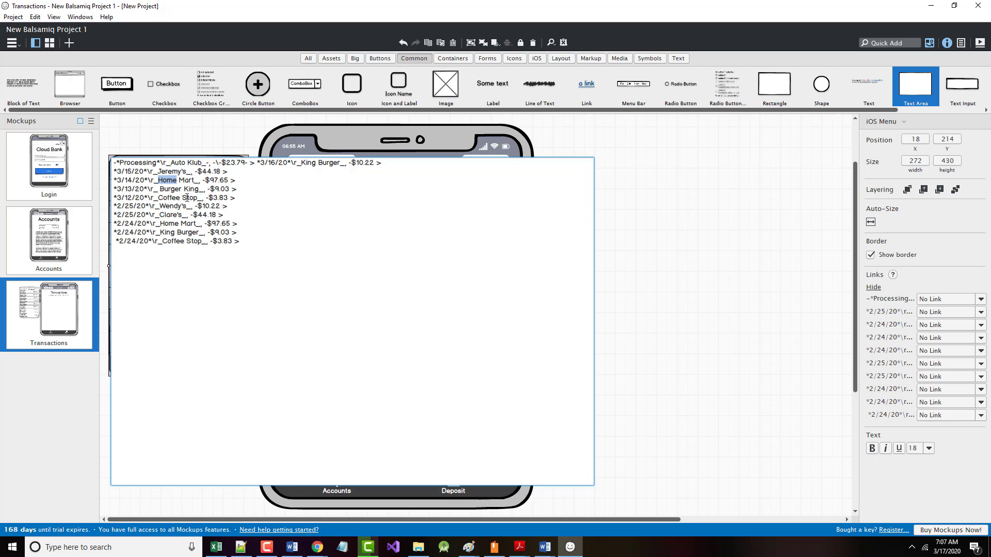
pyautogui.write('Wal')
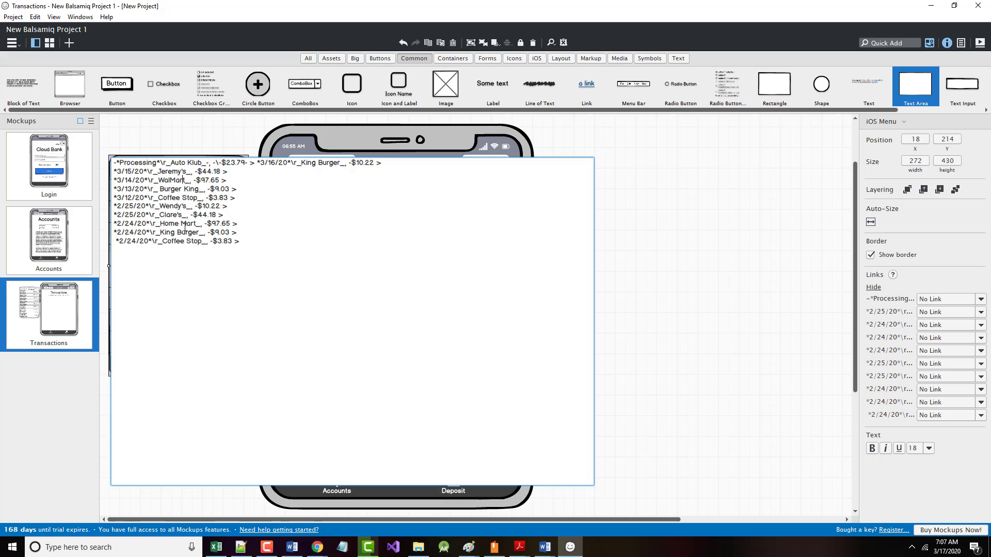
pyautogui.doubleClick(186, 223)
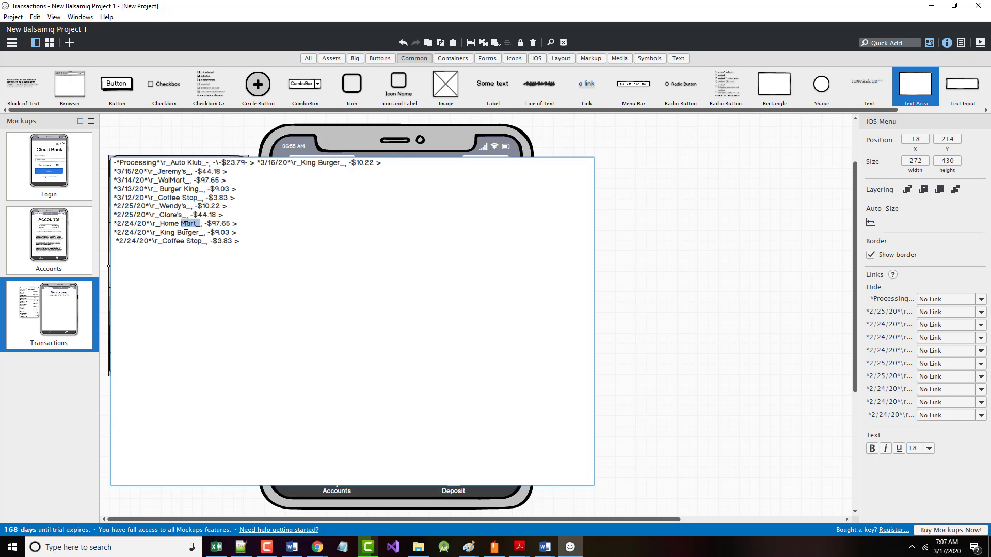
pyautogui.press('BackSpace')
pyautogui.write('Depot')
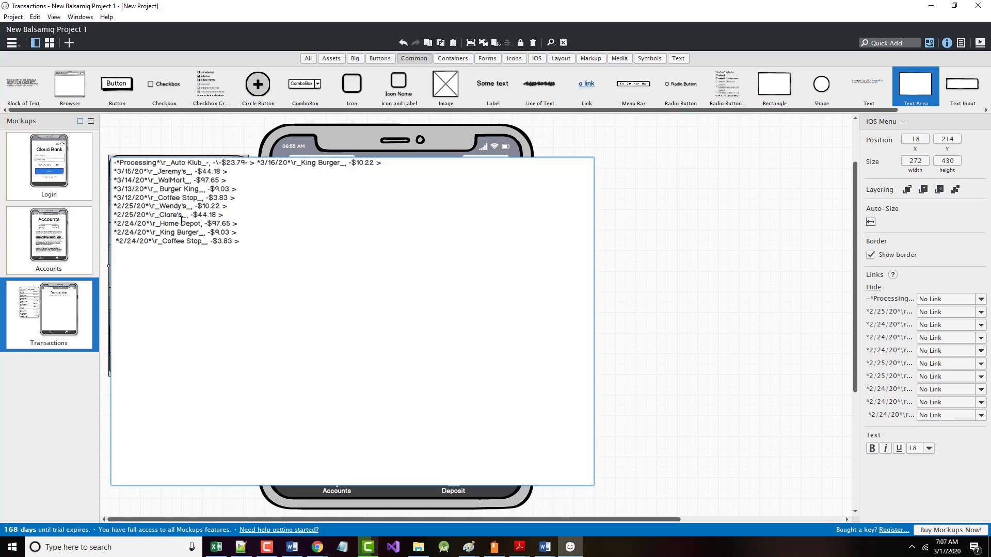
# Complete the closing italic underscores after Home Depot in the transactions list.
pyautogui.write(' _')
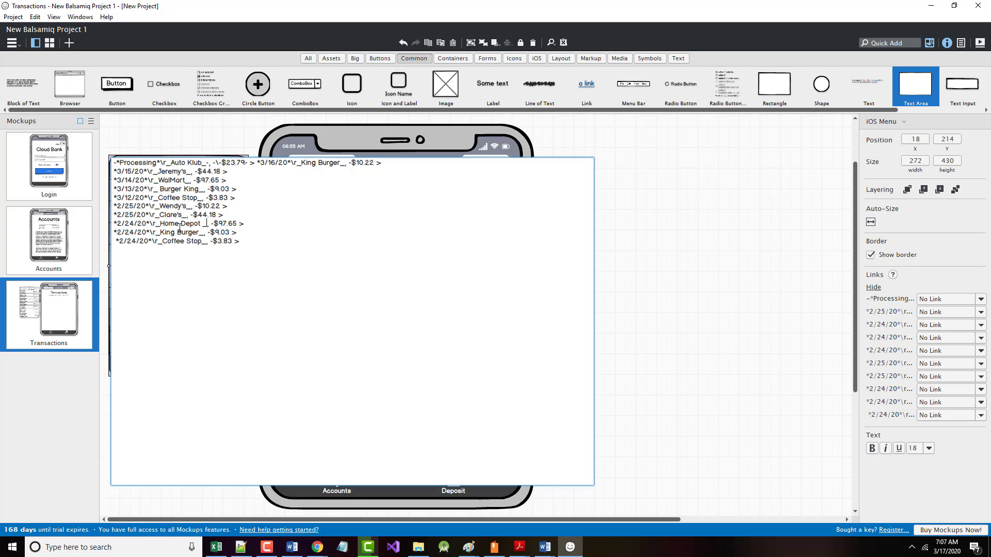
pyautogui.moveTo(161, 233); pyautogui.dragTo(199, 233)
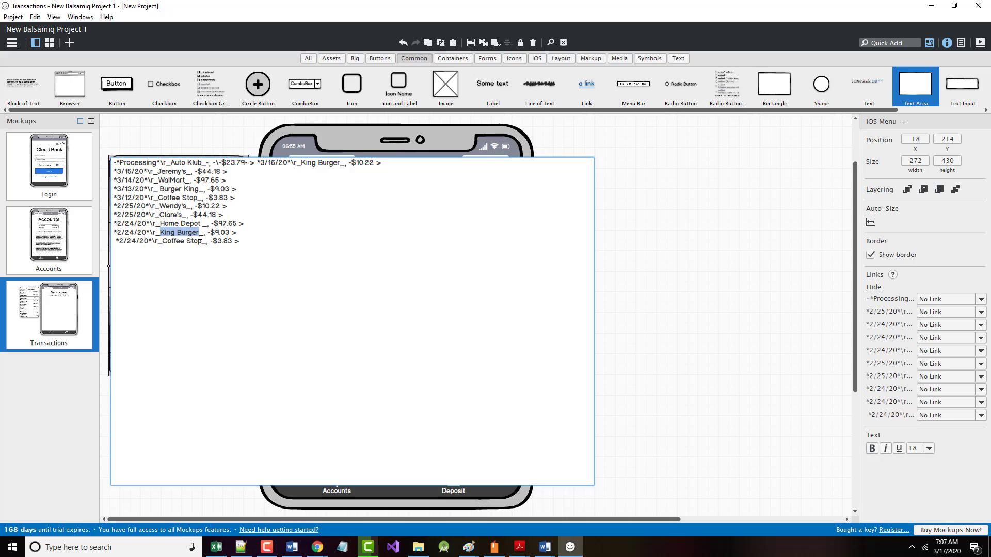
pyautogui.keyDown('shift'); pyautogui.click(217, 373); pyautogui.keyUp('shift')
pyautogui.write('T')
pyautogui.keyDown('shift'); pyautogui.click(218, 374); pyautogui.keyUp('shift')
pyautogui.write('ac')
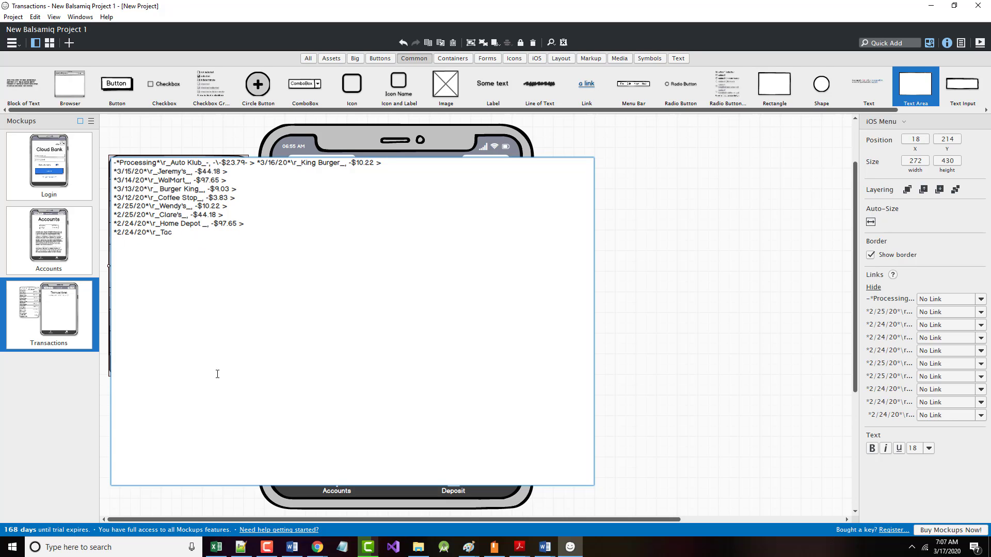
pyautogui.hotkey('ctrl', 'z')
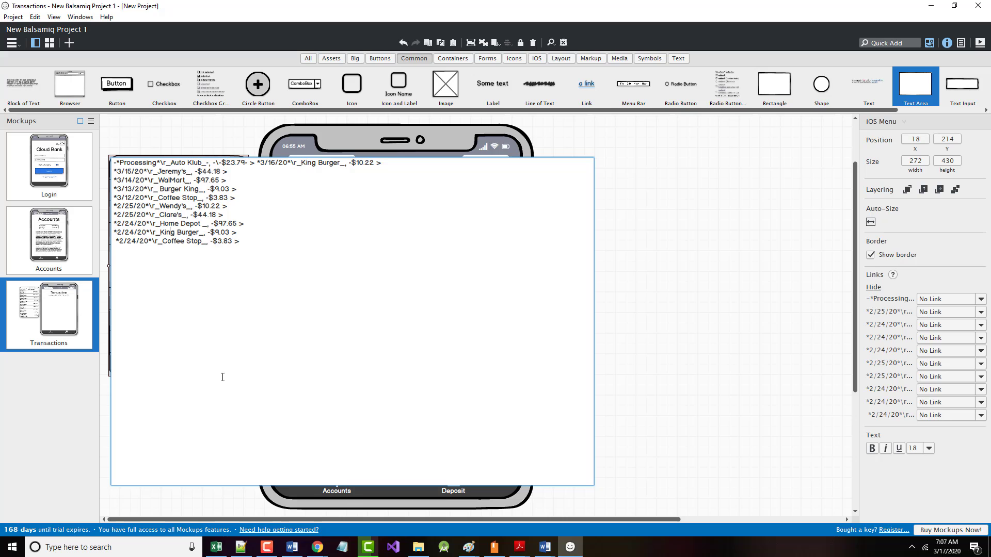
# Rename the 2/24/20 King Burger merchant to Taco Bell and the 2/24/20 Coffee Stop merchant to Dry Cleaners.
pyautogui.moveTo(160, 235); pyautogui.dragTo(199, 234)
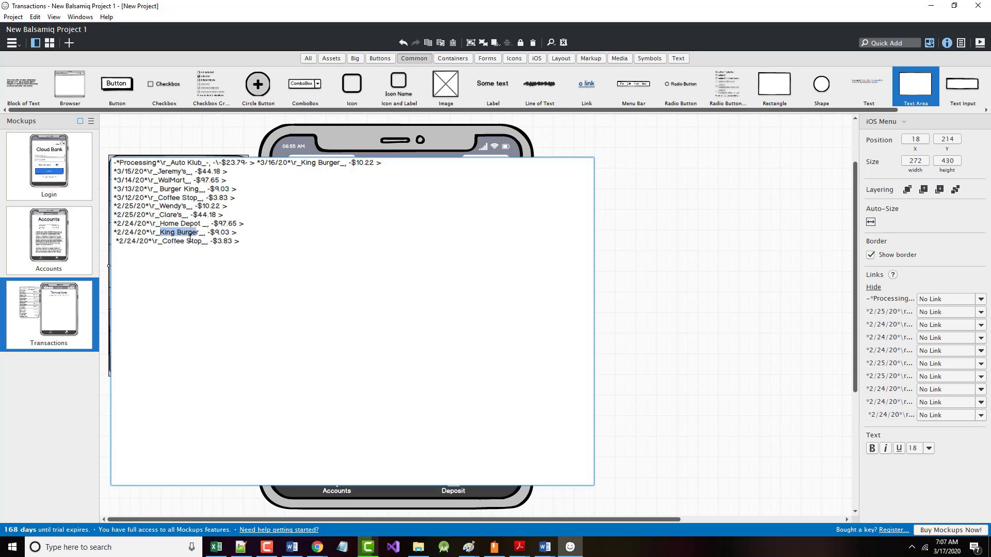
pyautogui.write('Taco B')
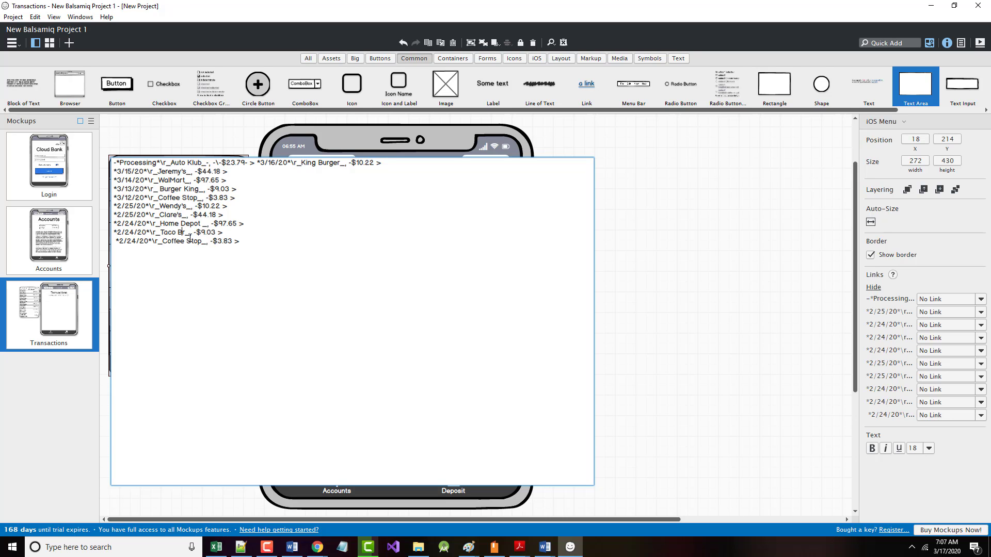
pyautogui.write('ell')
pyautogui.press('Delete')
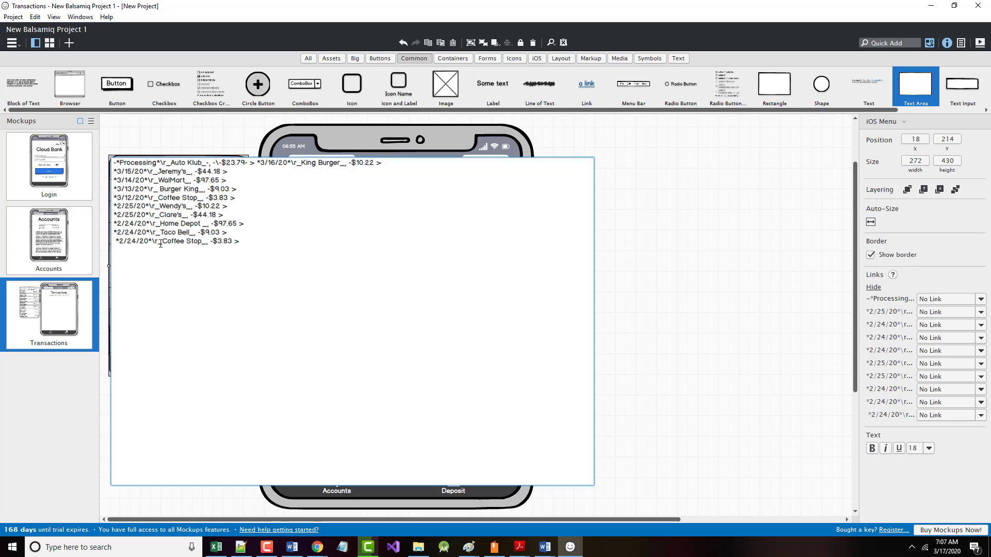
pyautogui.moveTo(163, 241); pyautogui.dragTo(201, 244)
pyautogui.write('Dry Clea')
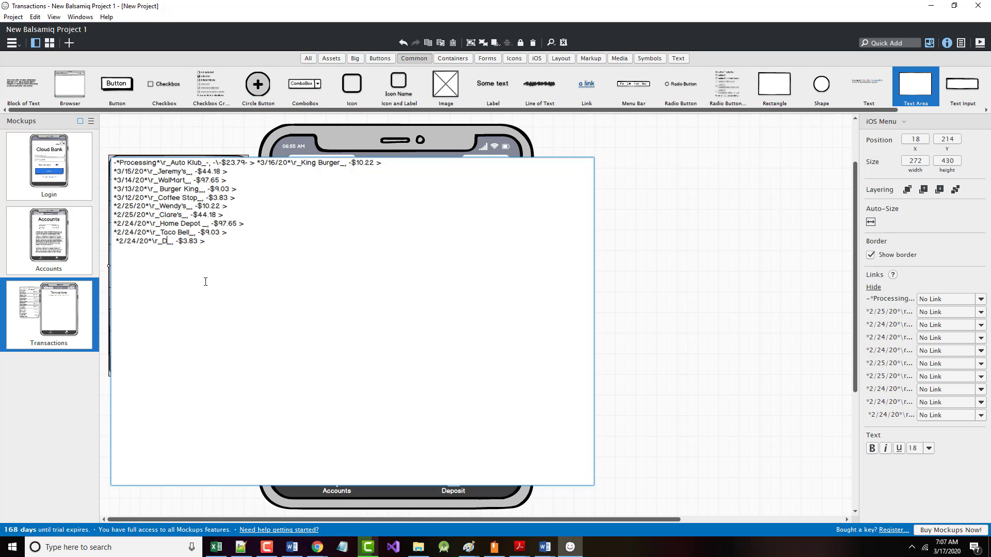
pyautogui.write('ners')
# Set the Wendy's entry's date to 3/11/20, Clare's to 3/10/20 and Home Depot's to 3/9/20.
pyautogui.moveTo(117, 206); pyautogui.dragTo(129, 208)
pyautogui.write('3/11')
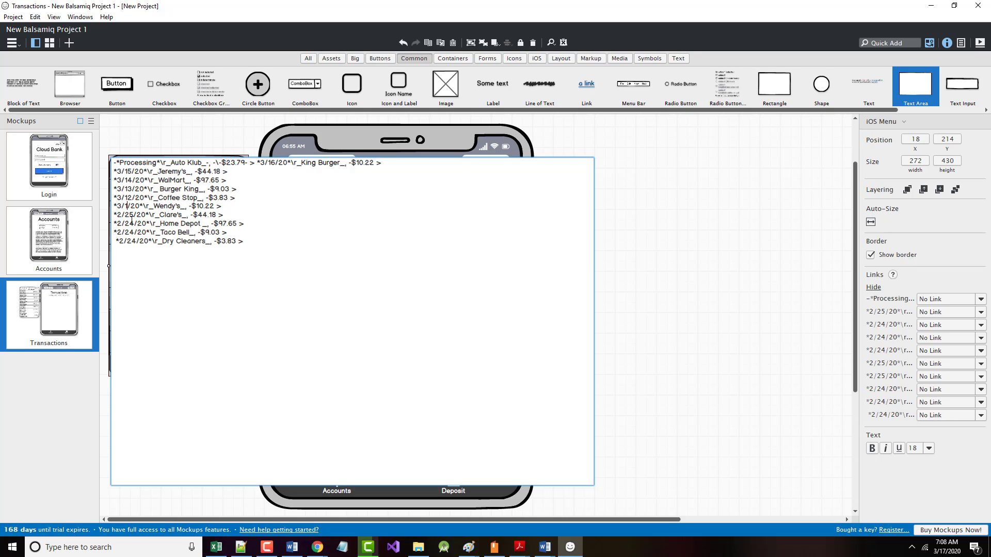
pyautogui.moveTo(116, 214); pyautogui.dragTo(133, 216)
pyautogui.write('3/10')
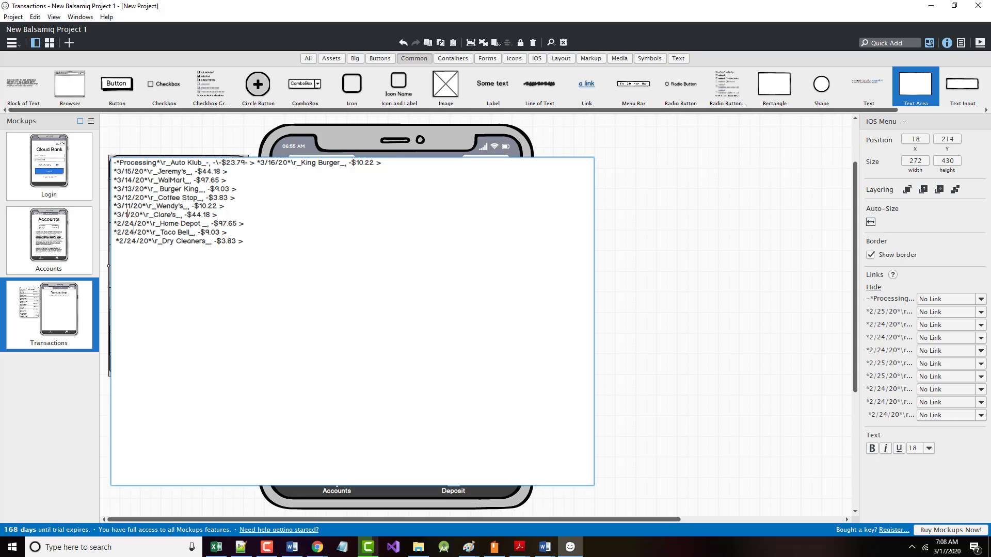
pyautogui.doubleClick(119, 224)
pyautogui.write('3')
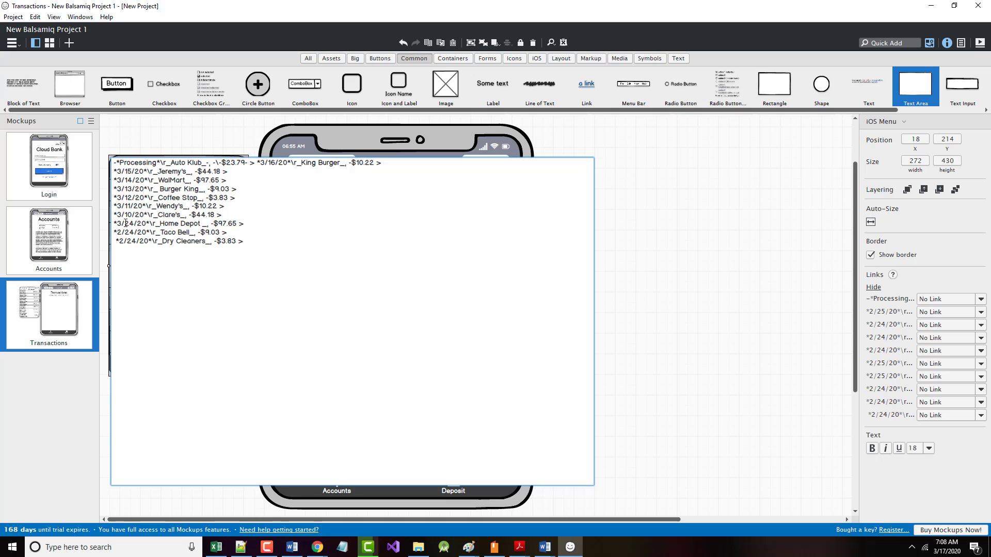
pyautogui.moveTo(125, 224); pyautogui.dragTo(132, 223)
pyautogui.write('9')
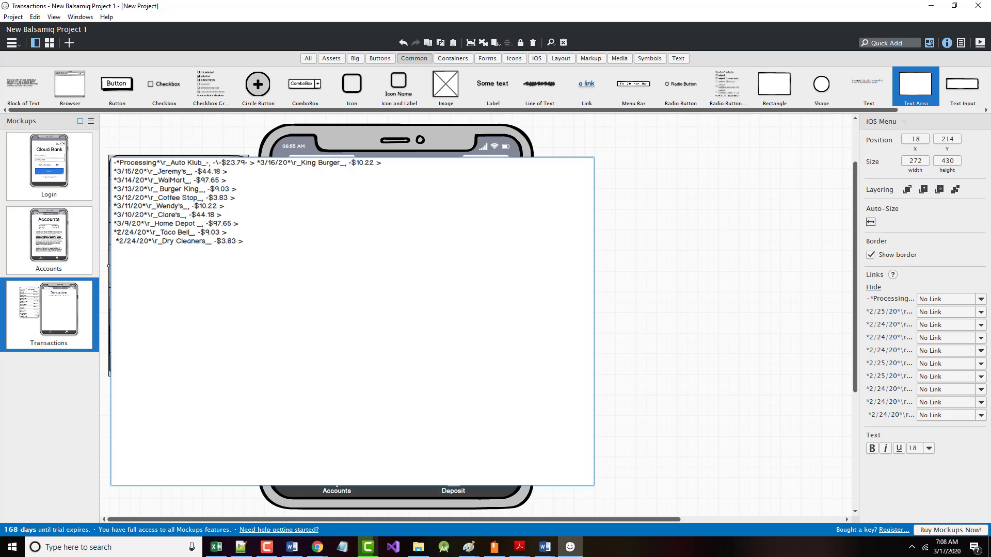
# Set the Taco Bell entry's date to 3/8/20 and Dry Cleaners' to 3/7/20, and finish editing the list.
pyautogui.doubleClick(120, 233)
pyautogui.write('3')
pyautogui.moveTo(124, 232)
pyautogui.mouseDown()
pyautogui.moveTo(134, 234)
pyautogui.moveTo(123, 240)
pyautogui.mouseUp()
pyautogui.write('8')
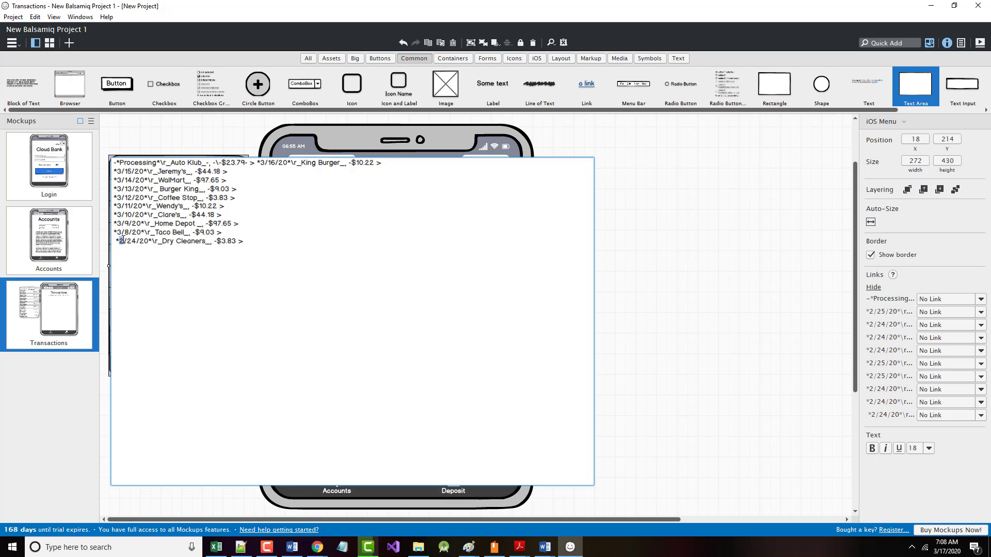
pyautogui.write('3')
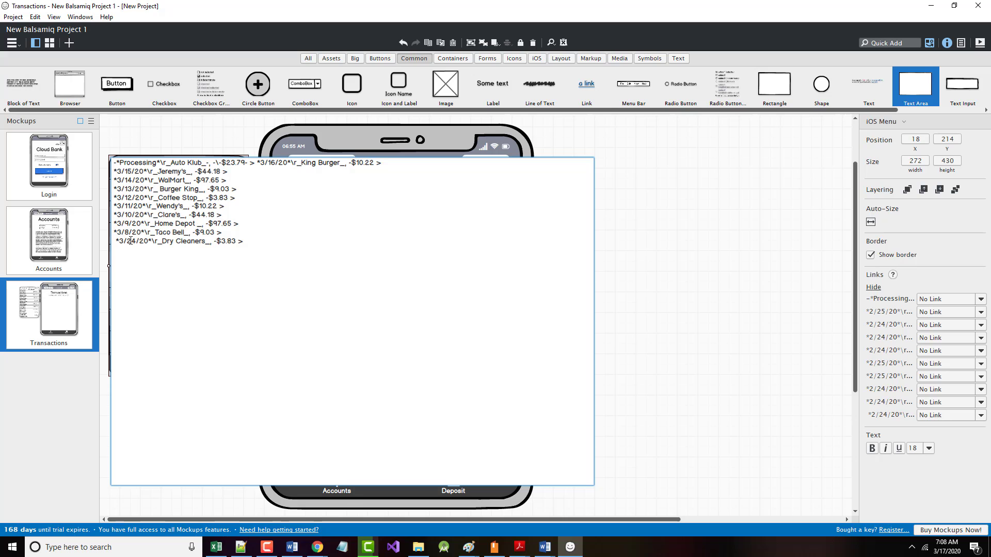
pyautogui.moveTo(127, 241); pyautogui.dragTo(135, 241)
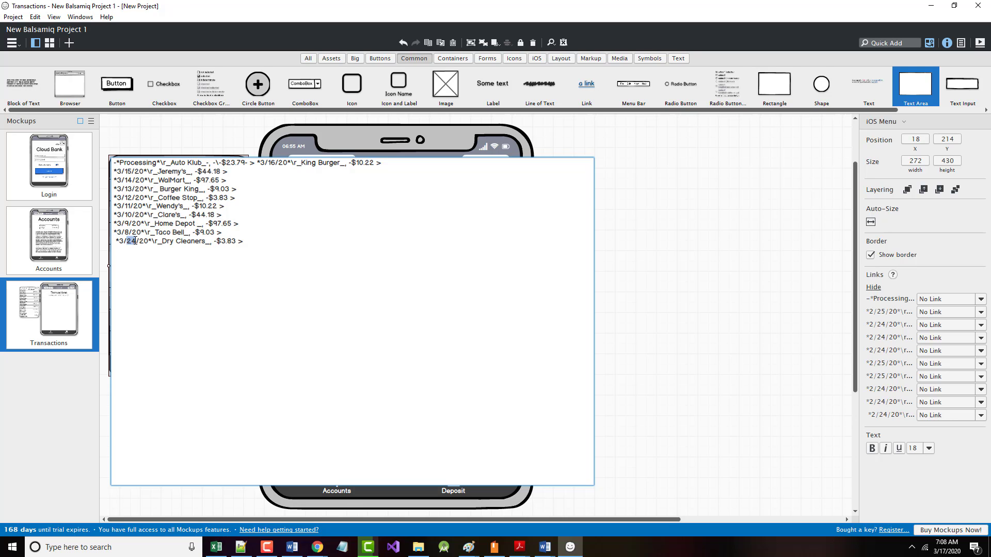
pyautogui.write('7')
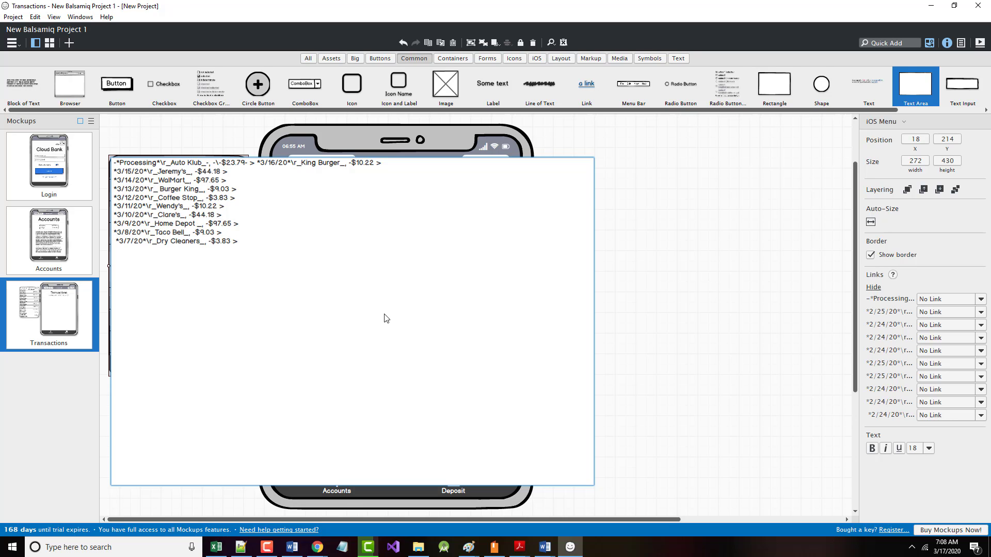
pyautogui.click(643, 291)
# With the list on the blank canvas beside the phone, remove the stray space before Burger King in the 3/13/20 entry.
pyautogui.moveTo(141, 213); pyautogui.dragTo(360, 288)
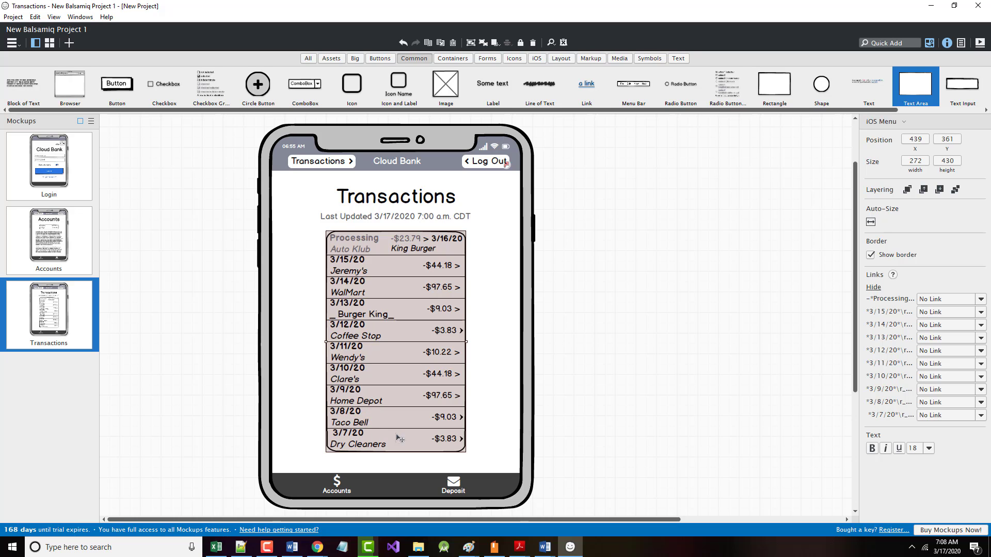
pyautogui.moveTo(392, 325); pyautogui.dragTo(178, 248)
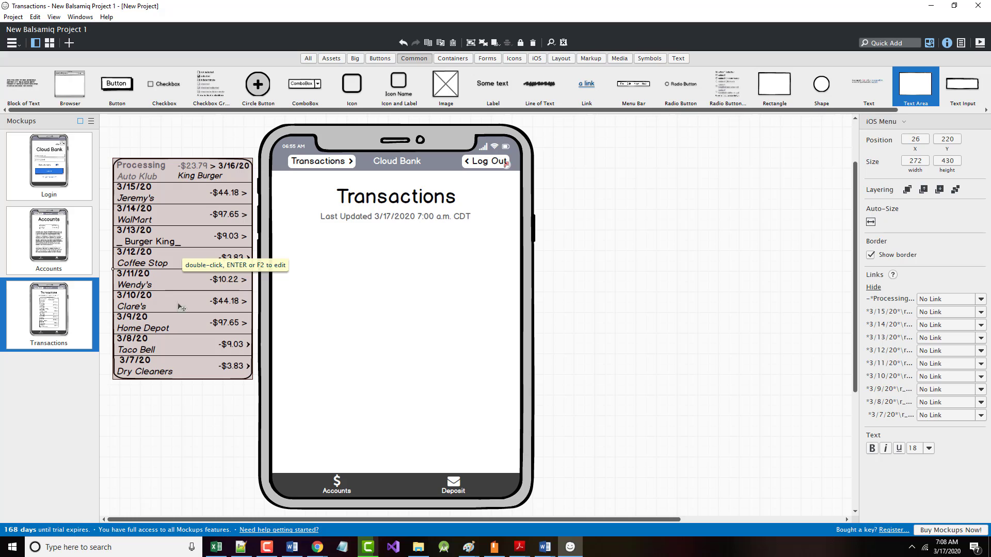
pyautogui.doubleClick(166, 242)
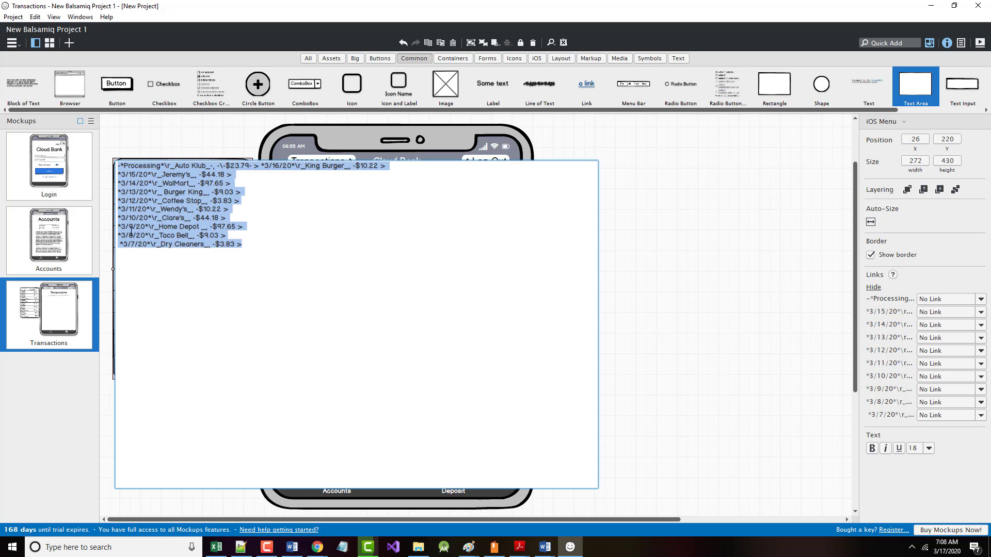
pyautogui.click(160, 192)
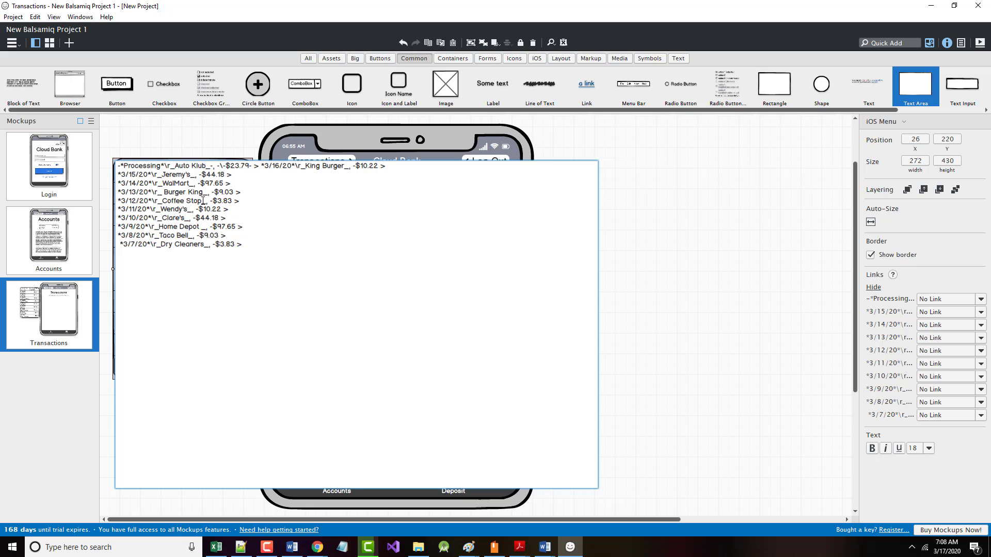
pyautogui.press('Delete')
pyautogui.hotkey('ctrl', 'Return')
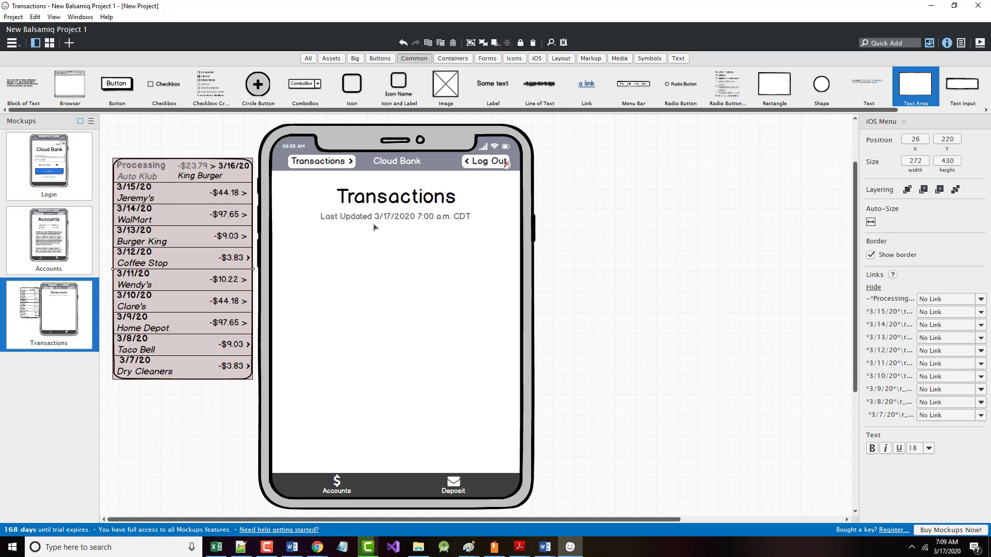
# Move the transactions list into the phone, centered below the Last Updated line at position 439, 361.
pyautogui.moveTo(178, 257); pyautogui.dragTo(390, 320)
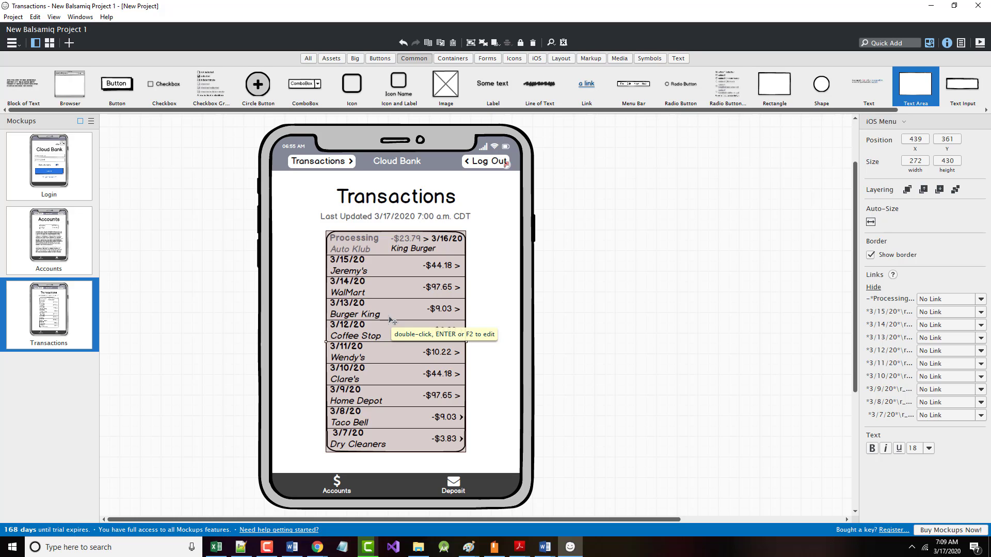
pyautogui.click(602, 276)
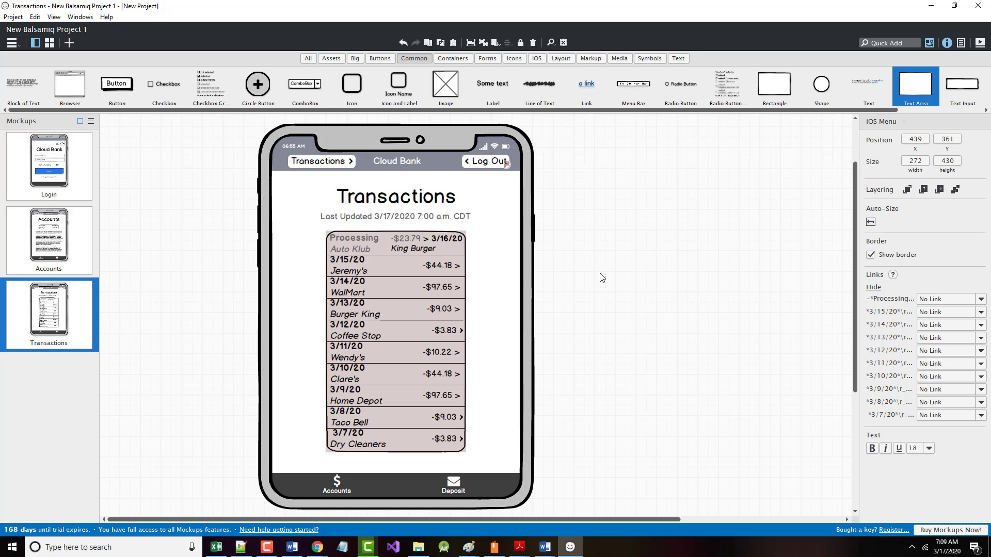
pyautogui.click(436, 302)
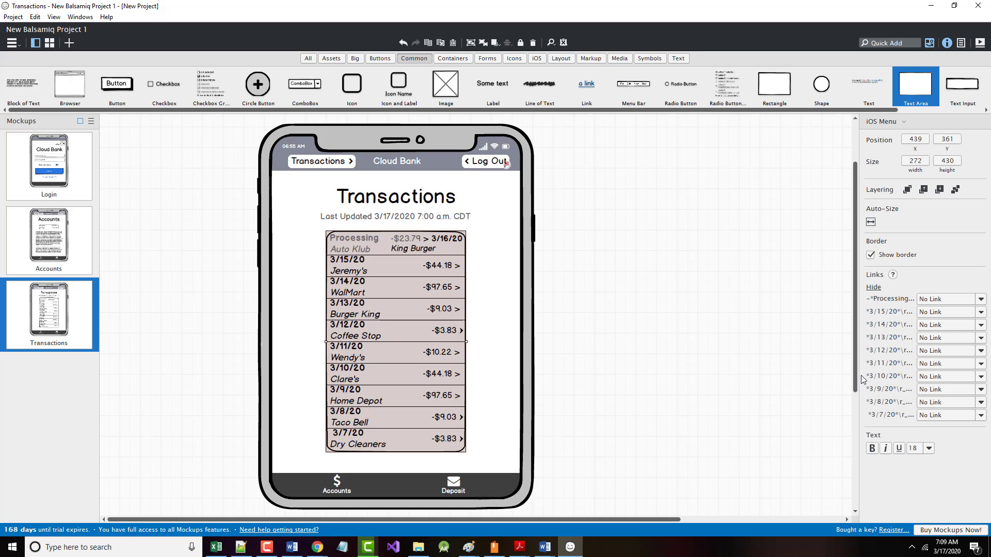
# Relabel the Transactions pointy button in the phone's header bar as Mobile Deposit.
pyautogui.click(321, 163)
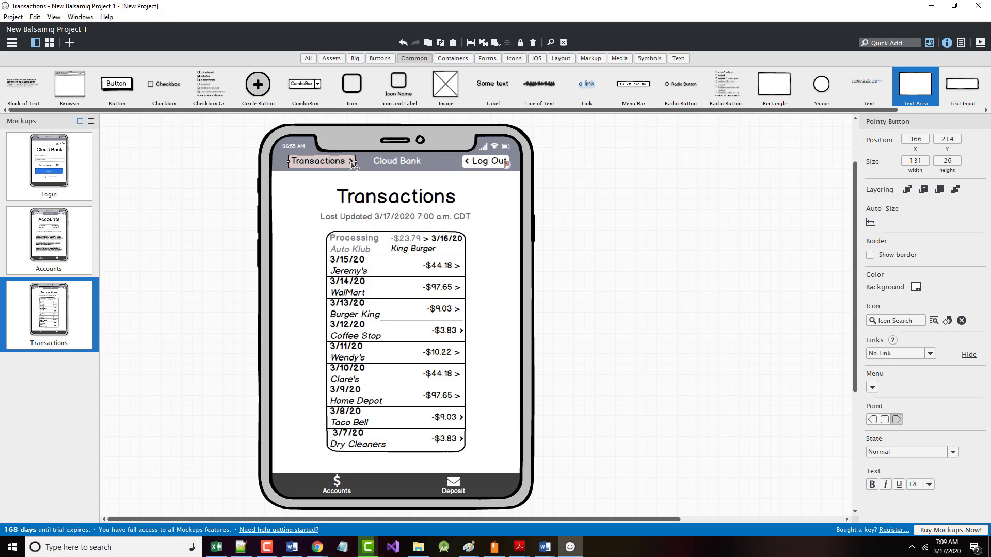
pyautogui.doubleClick(318, 161)
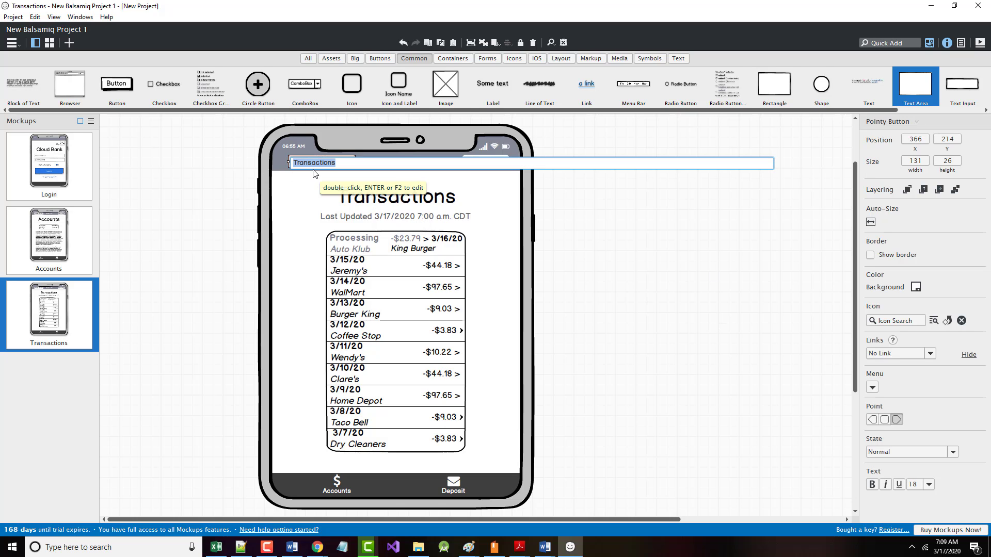
pyautogui.write('Mobile Deposit')
pyautogui.press('Return')
pyautogui.click(189, 198)
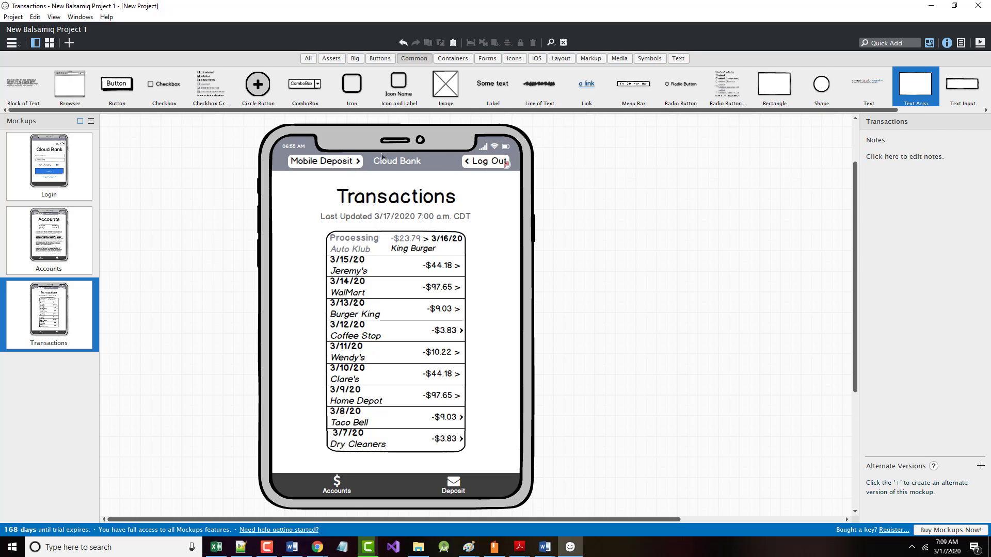
# Duplicate the Transactions mockup and rename the copy Mobile Deposit.
pyautogui.rightClick(50, 312)
pyautogui.click(28, 379)
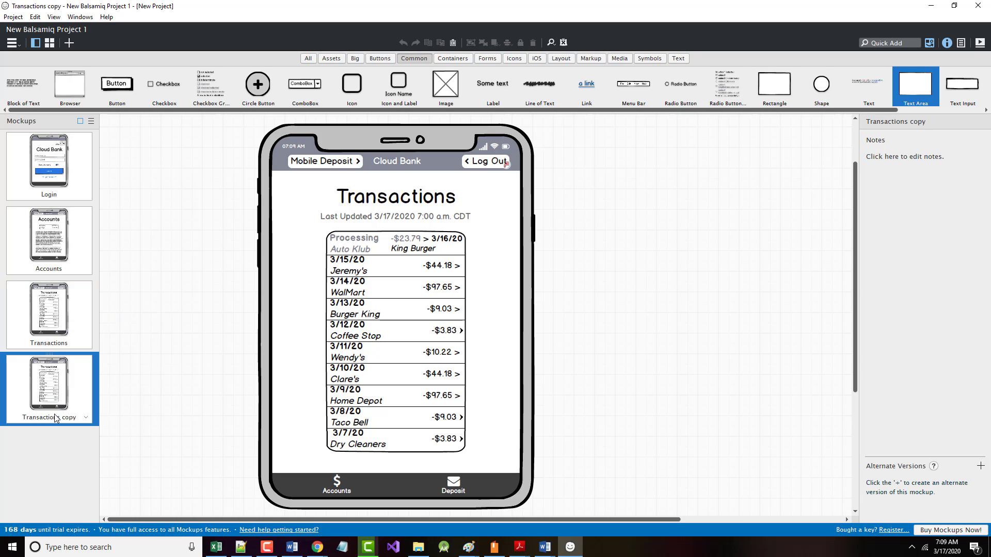
pyautogui.rightClick(56, 418)
pyautogui.click(73, 418)
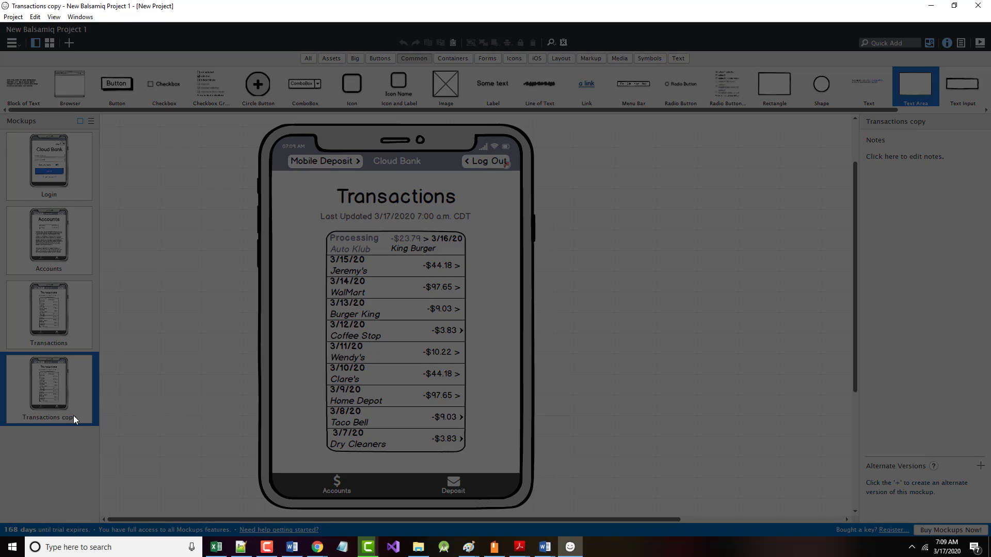
pyautogui.write('Mo')
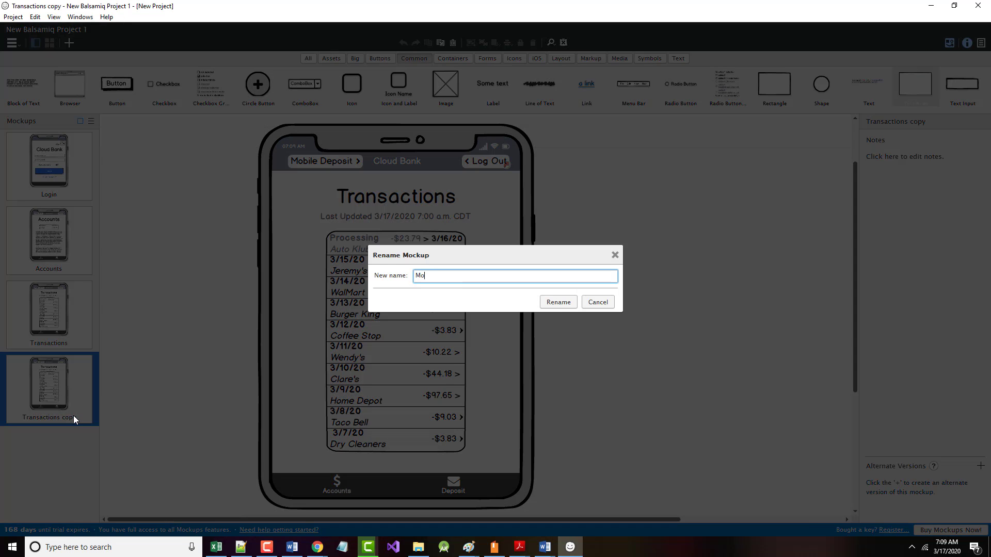
pyautogui.write('bile Deposit')
pyautogui.press('Return')
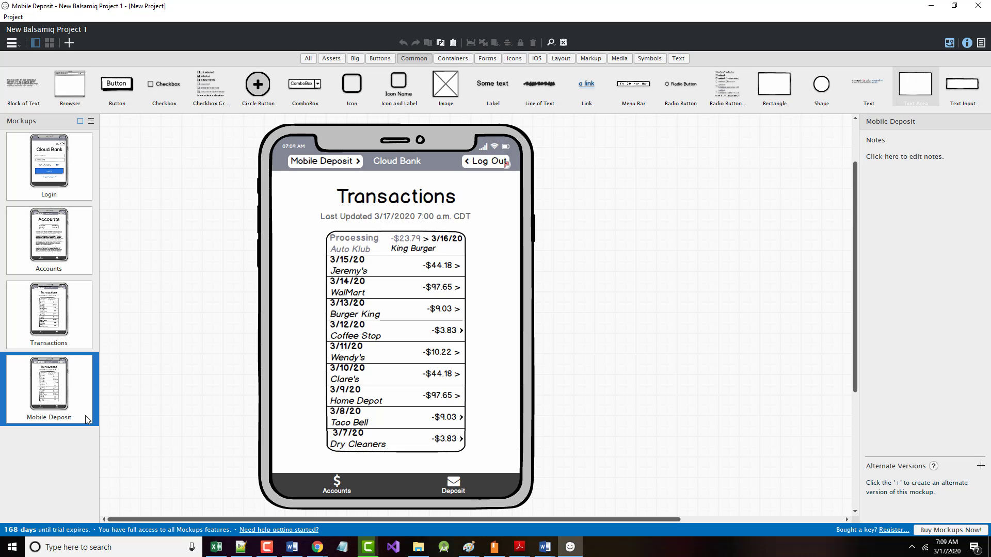
# Shift the Transactions title slightly to position 469, 273 and change its text to Mobile Deposit.
pyautogui.click(379, 202)
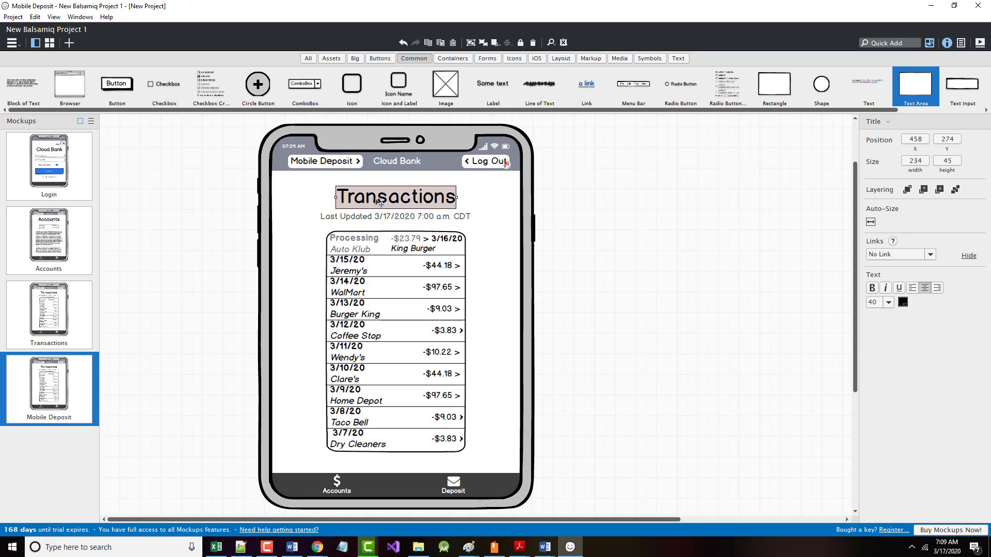
pyautogui.moveTo(379, 203); pyautogui.dragTo(384, 201)
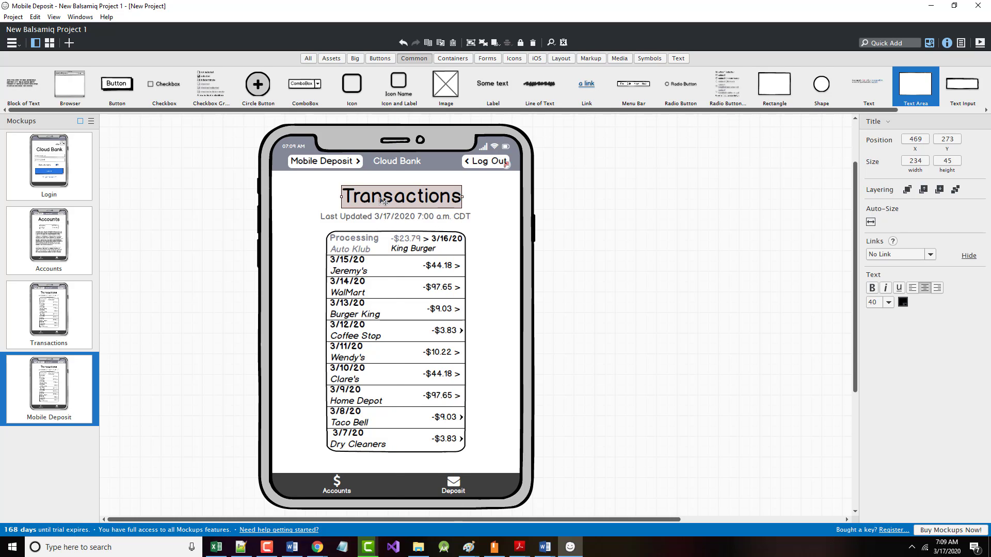
pyautogui.doubleClick(384, 202)
pyautogui.write('Mobile Depo')
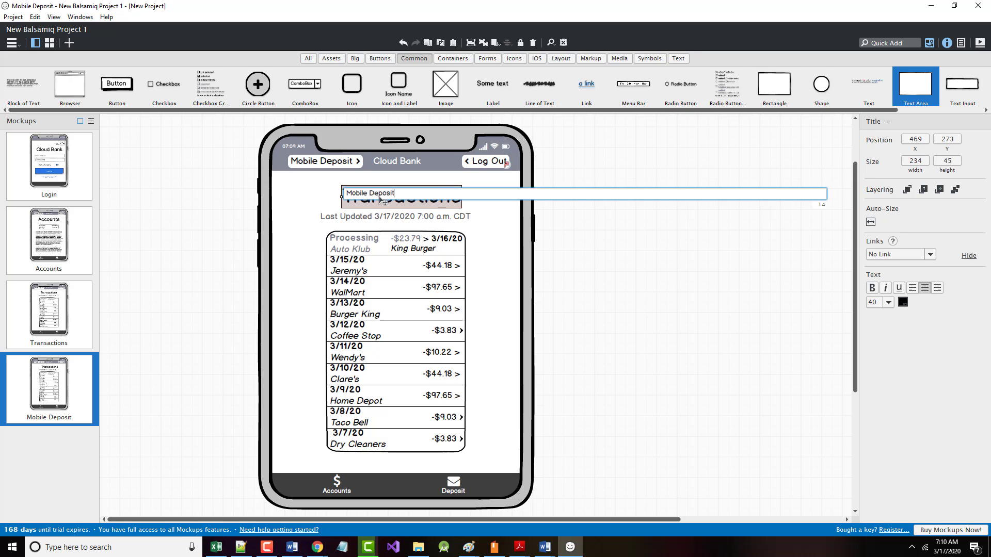
pyautogui.write('sit')
pyautogui.press('Return')
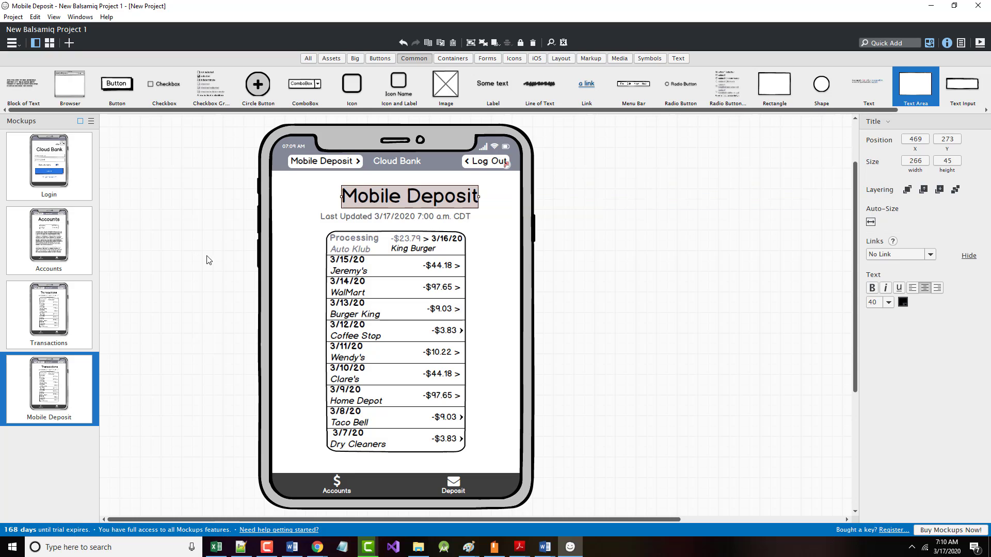
# Move the Mobile Deposit title up to position 433, 265, centering it above the Last Updated line.
pyautogui.moveTo(400, 204); pyautogui.dragTo(381, 200)
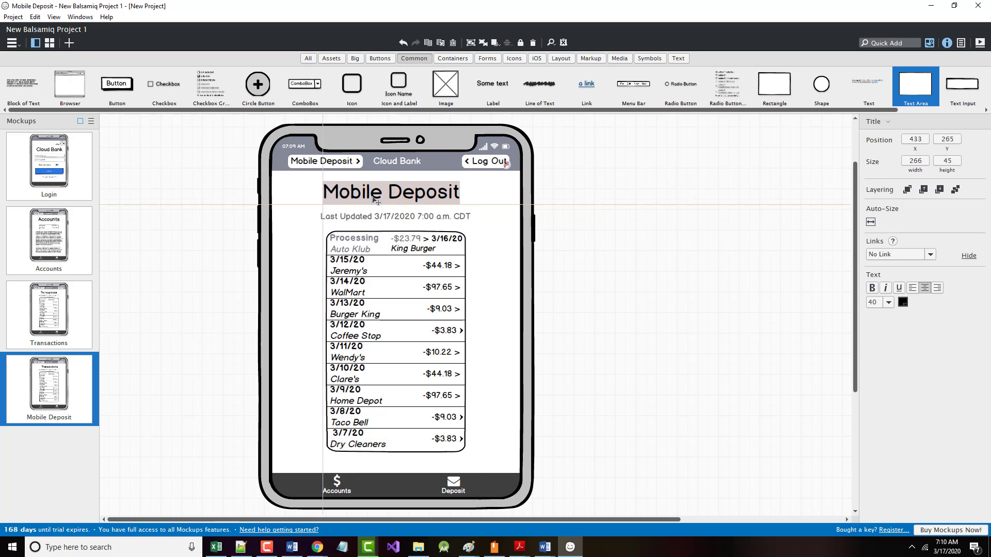
# On the Transactions mockup, link the header bar's Mobile Deposit pointy button to the Mobile Deposit mockup.
pyautogui.click(59, 308)
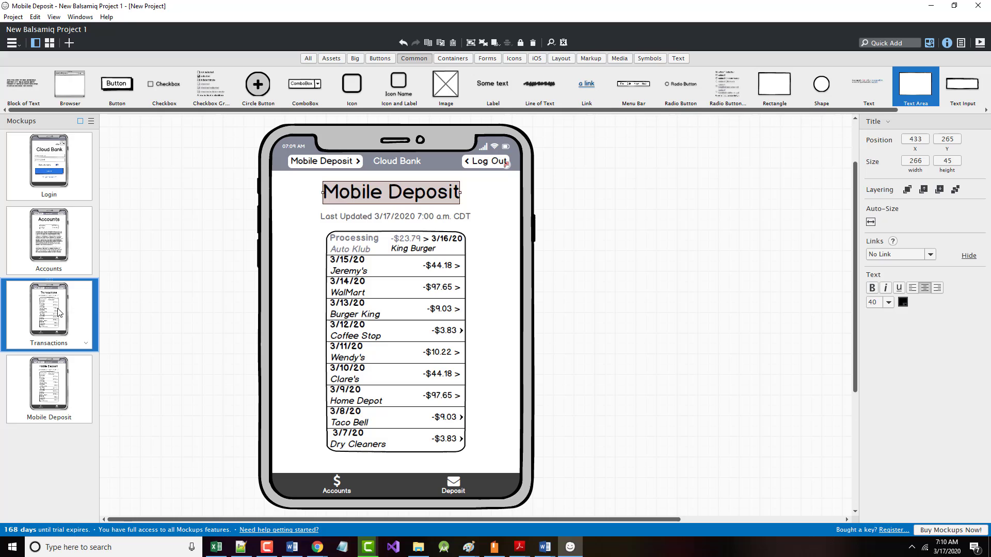
pyautogui.click(319, 165)
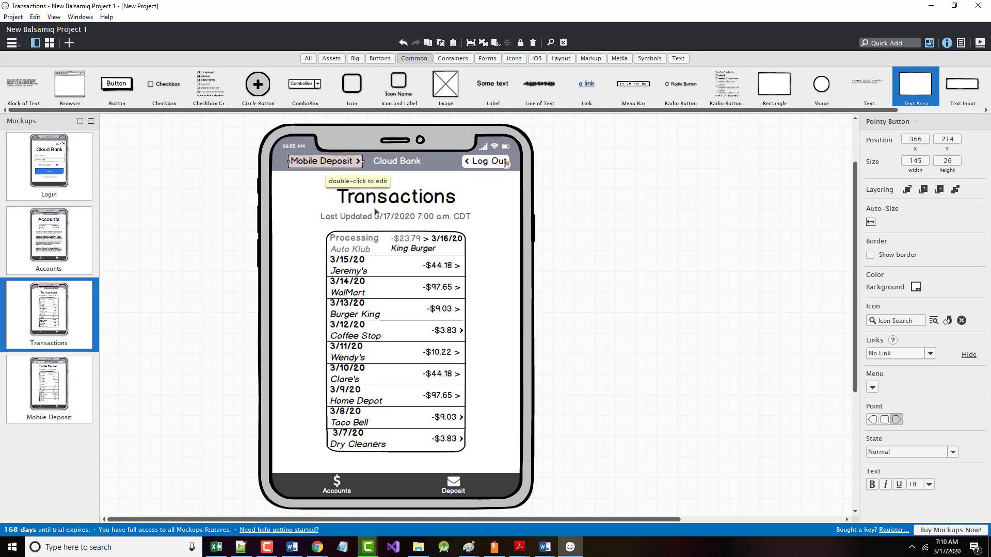
pyautogui.click(928, 355)
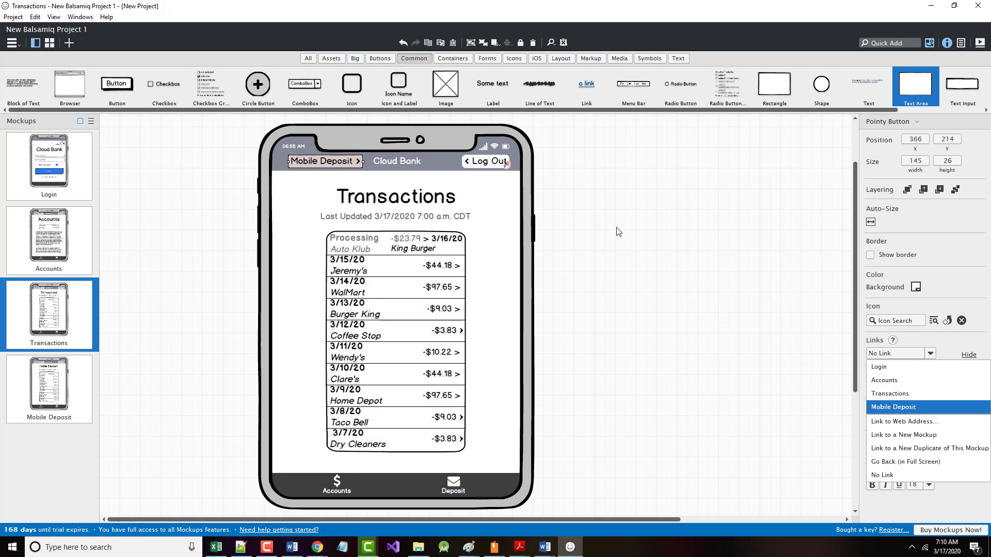
pyautogui.press('Return')
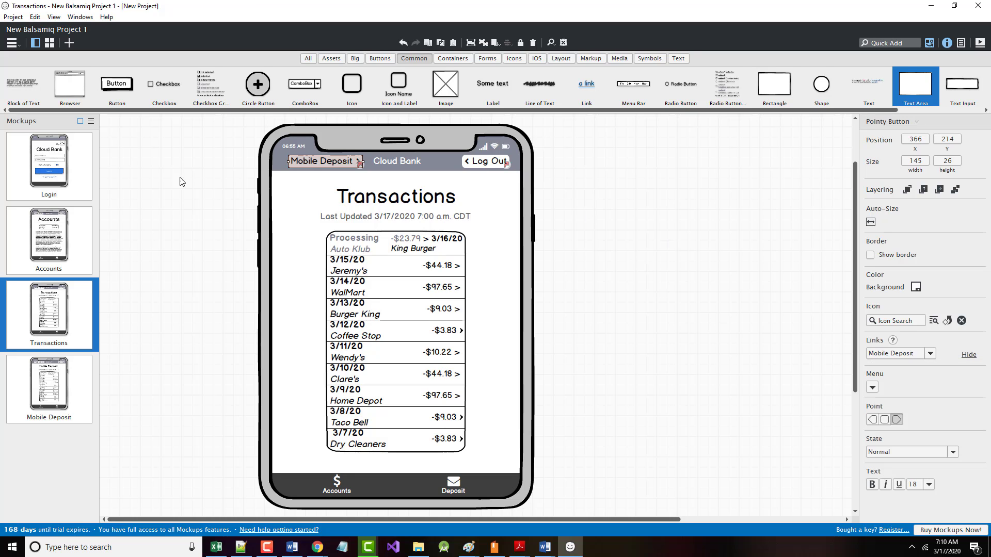
# Preview the prototype full screen from the Login mockup, following its links through Accounts, Transactions and Mobile Deposit and logging out, and exit the preview.
pyautogui.click(71, 161)
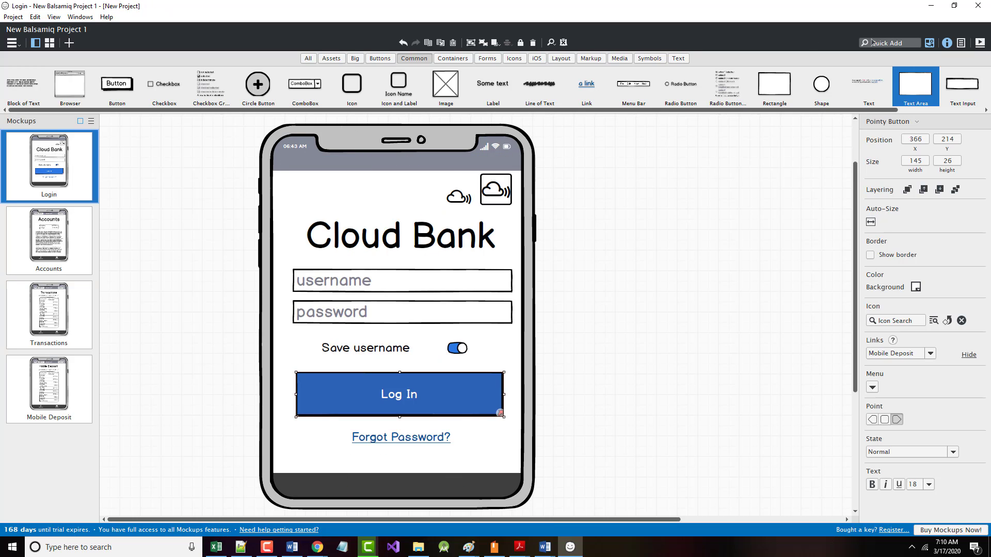
pyautogui.click(979, 44)
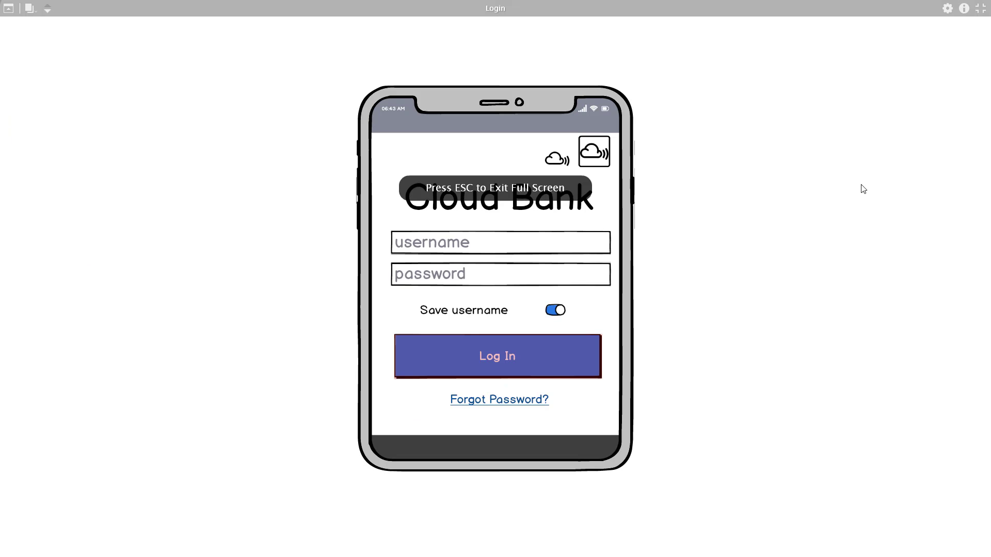
pyautogui.click(498, 363)
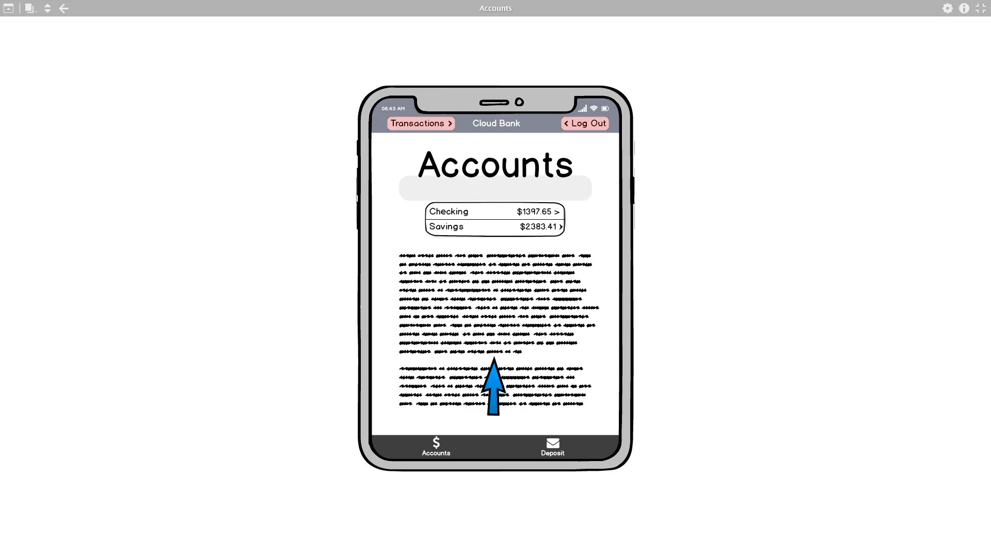
pyautogui.click(426, 123)
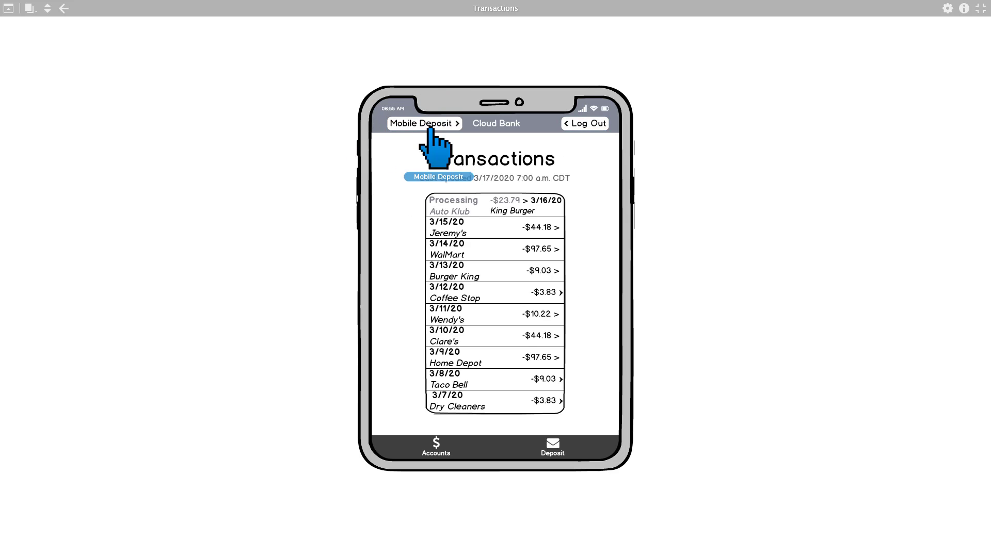
pyautogui.click(422, 124)
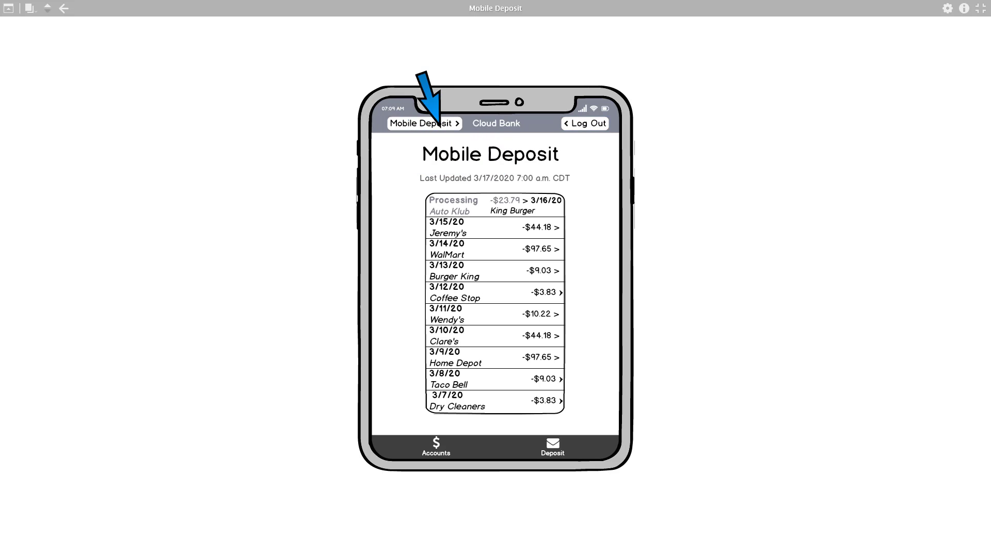
pyautogui.click(421, 120)
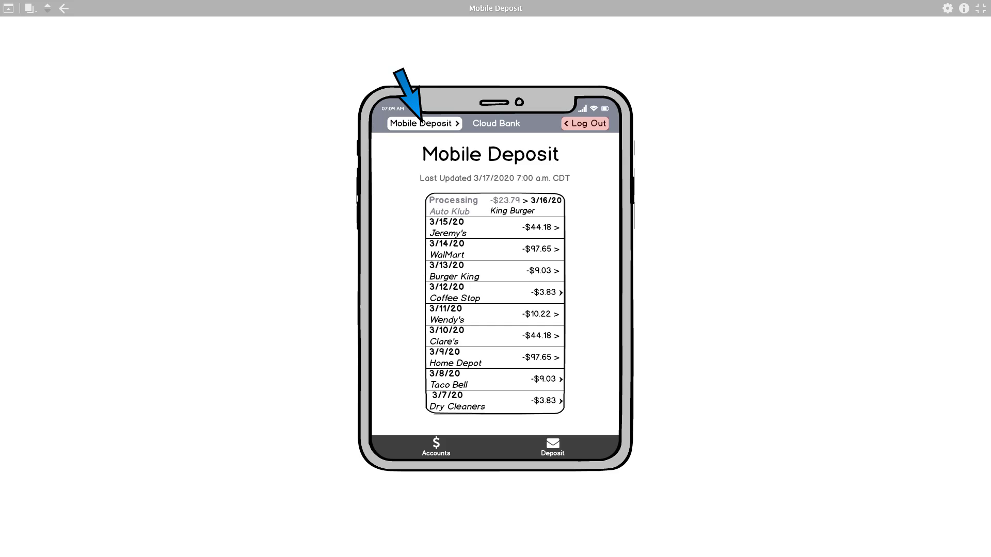
pyautogui.click(591, 124)
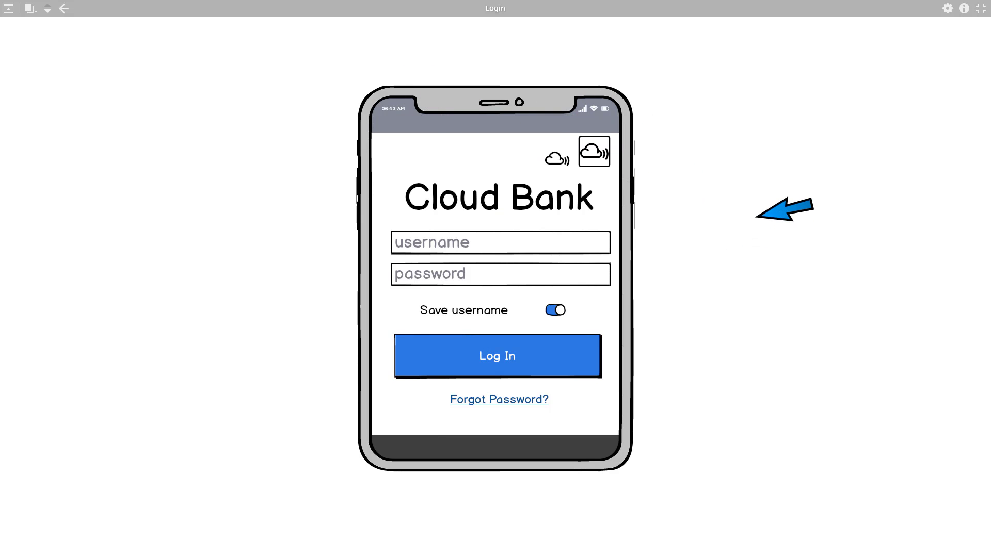
pyautogui.press('Escape')
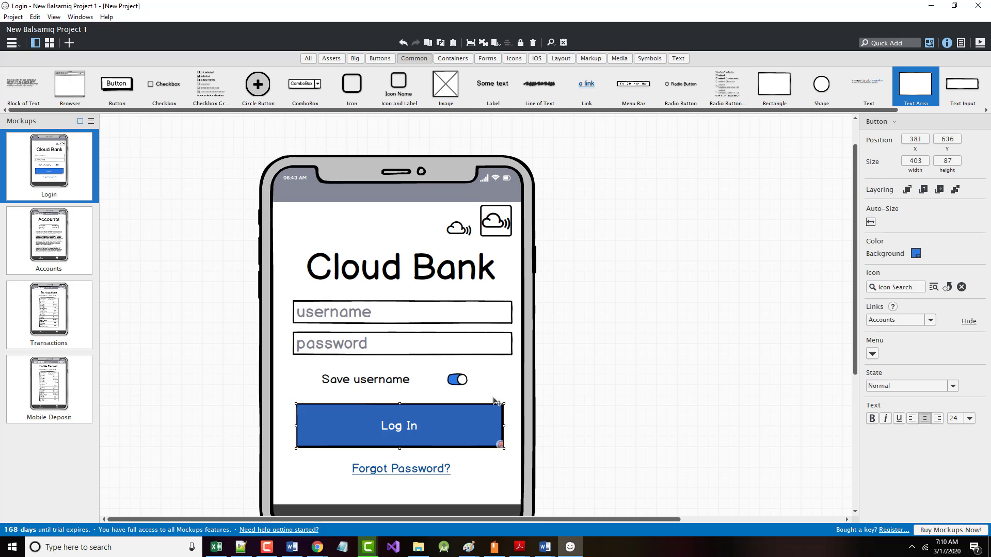
# Switch to the Creating a Mobile Application document in Word and examine the reference picture of the Mobile Deposit screen.
pyautogui.click(546, 543)
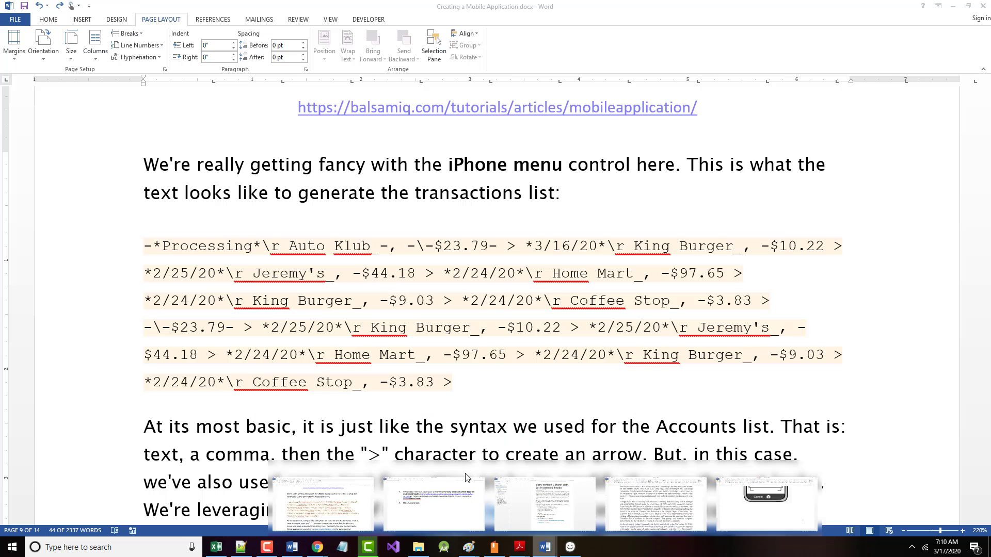
pyautogui.click(466, 478)
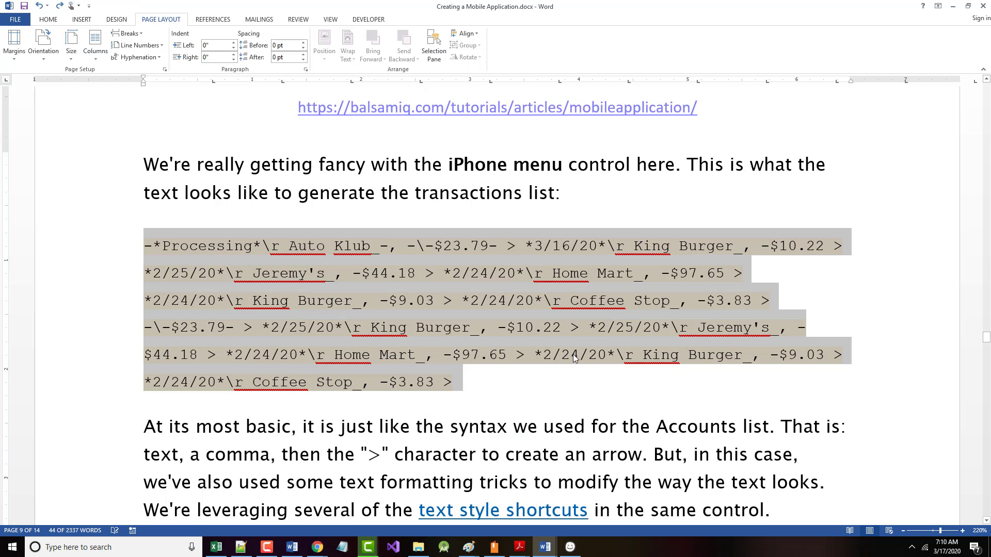
pyautogui.scroll(-12, 499, 324)
pyautogui.scroll(-12, 499, 324)
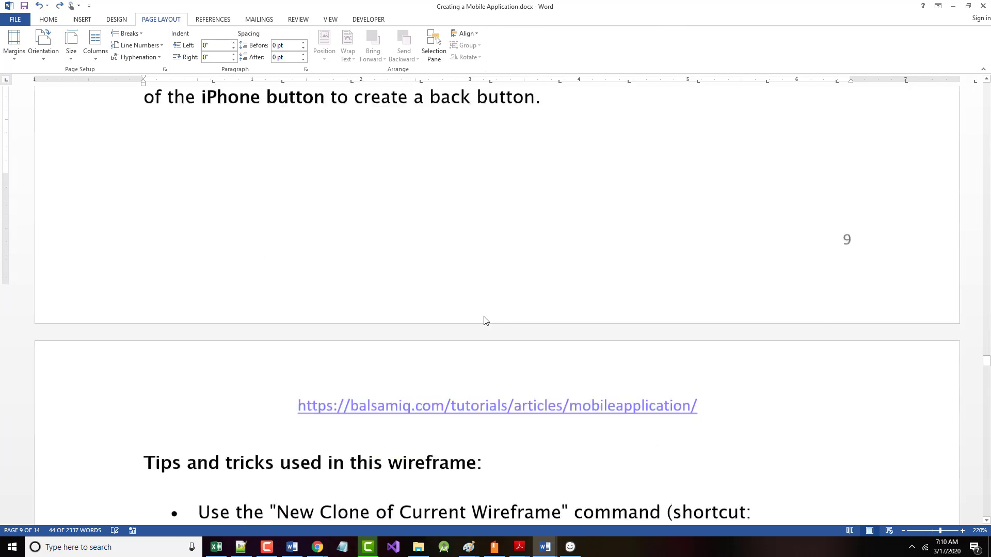
pyautogui.scroll(-3, 469, 315)
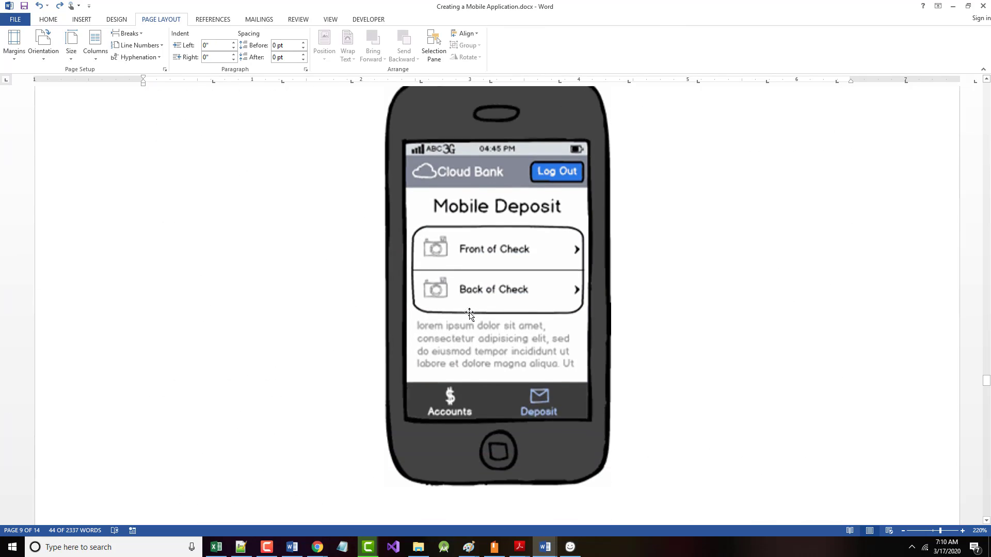
pyautogui.scroll(-1, 474, 314)
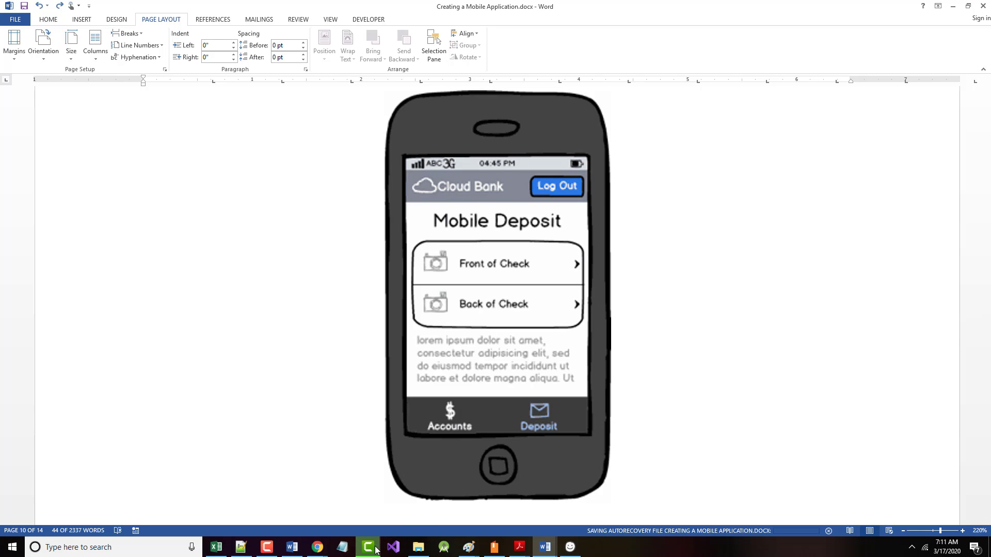
pyautogui.moveTo(368, 550)
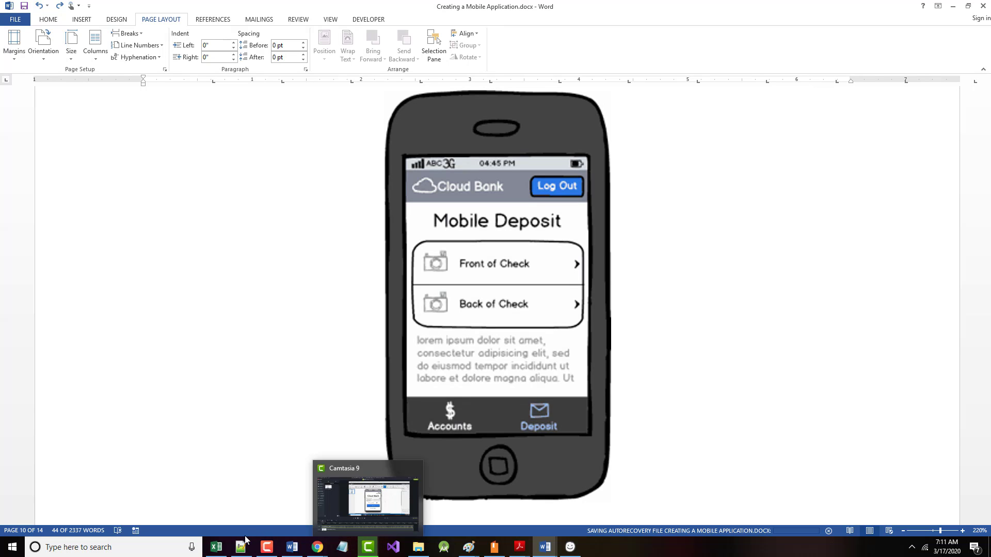
pyautogui.click(273, 547)
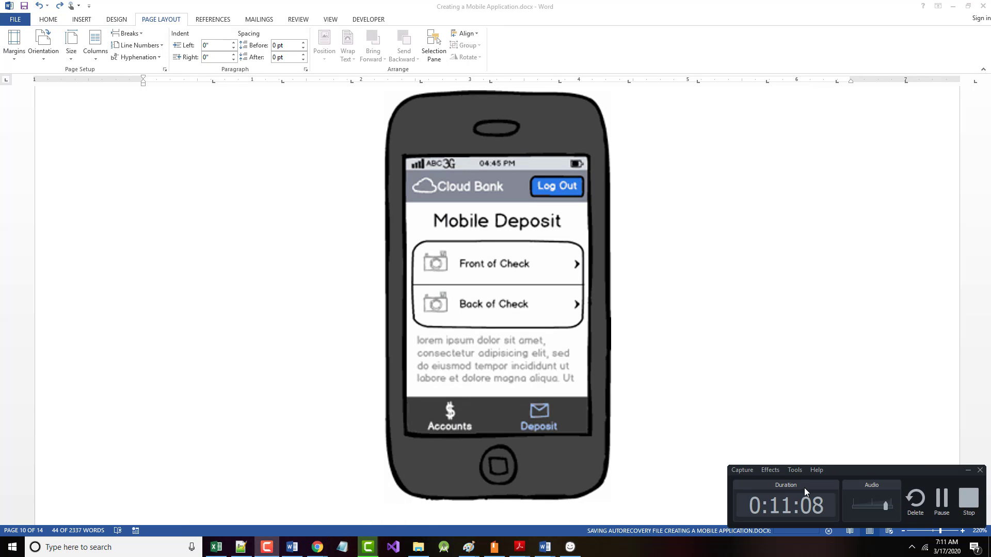